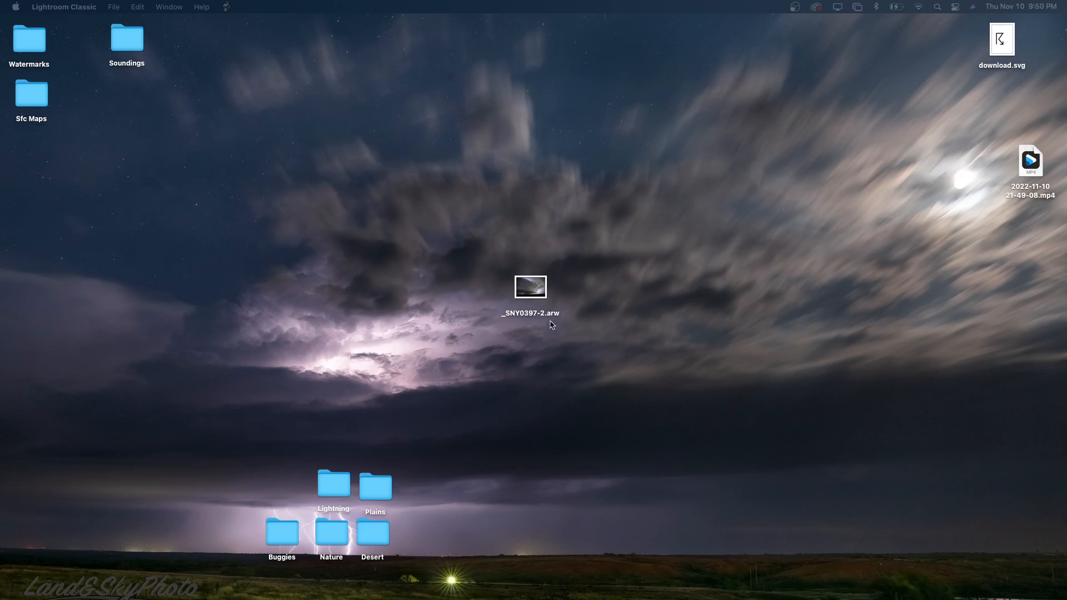
- Preview the raw photo _SNY0397-2.arw from the desktop and close the preview
{"action": "left_click", "coordinate": [538, 305]}
{"action": "double_click", "coordinate": [532, 288]}
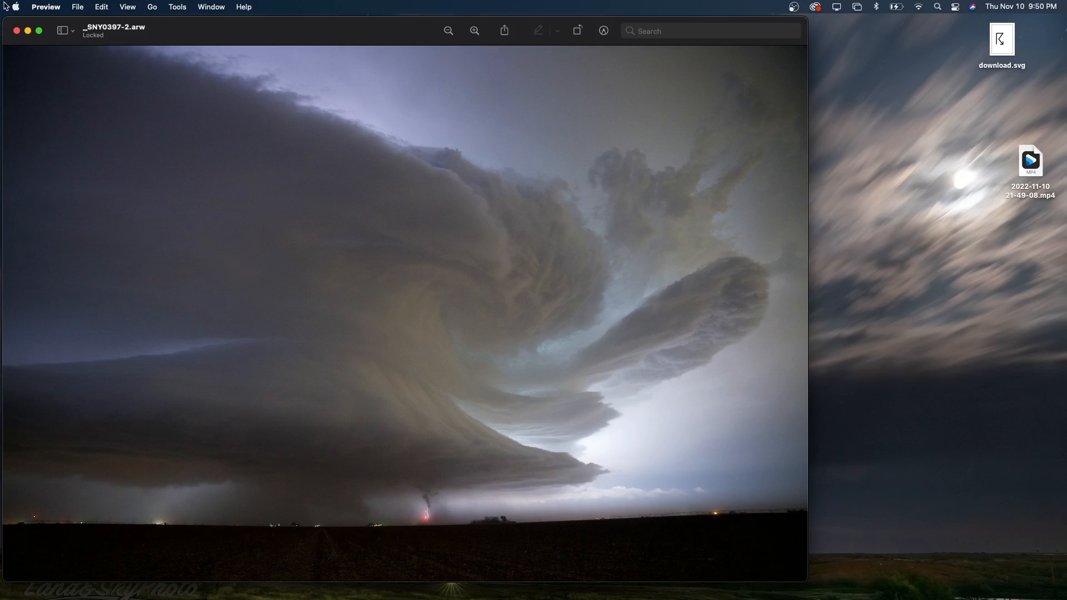
{"action": "left_click", "coordinate": [17, 31]}
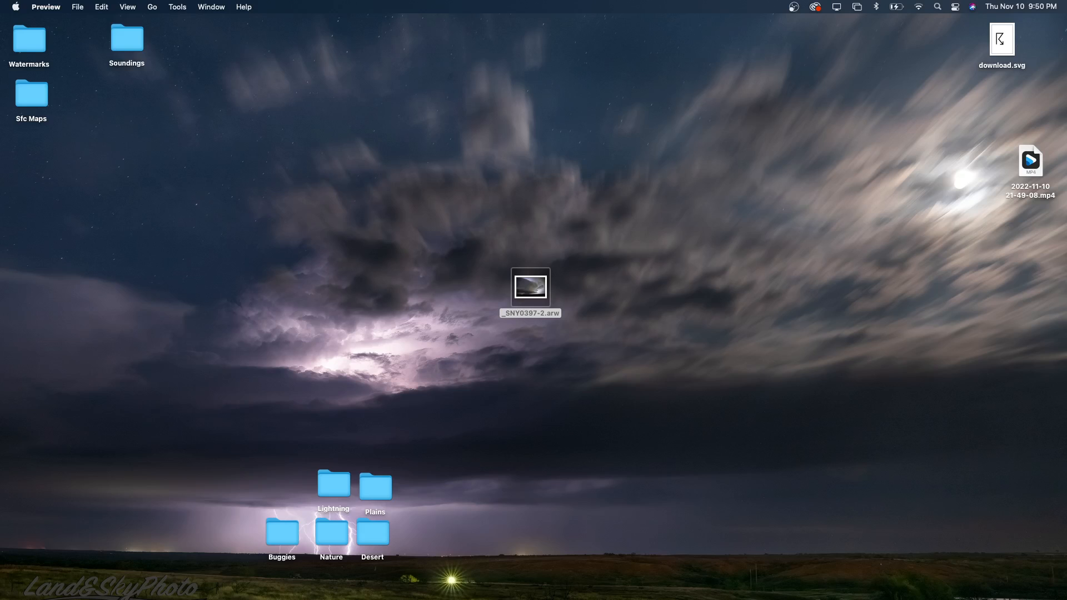
- Switch to Lightroom Classic, expand its window, and import only _SNY0397-2.arw from the Desktop folder, leaving out the MP4 video
{"action": "key", "text": "super+Tab"}
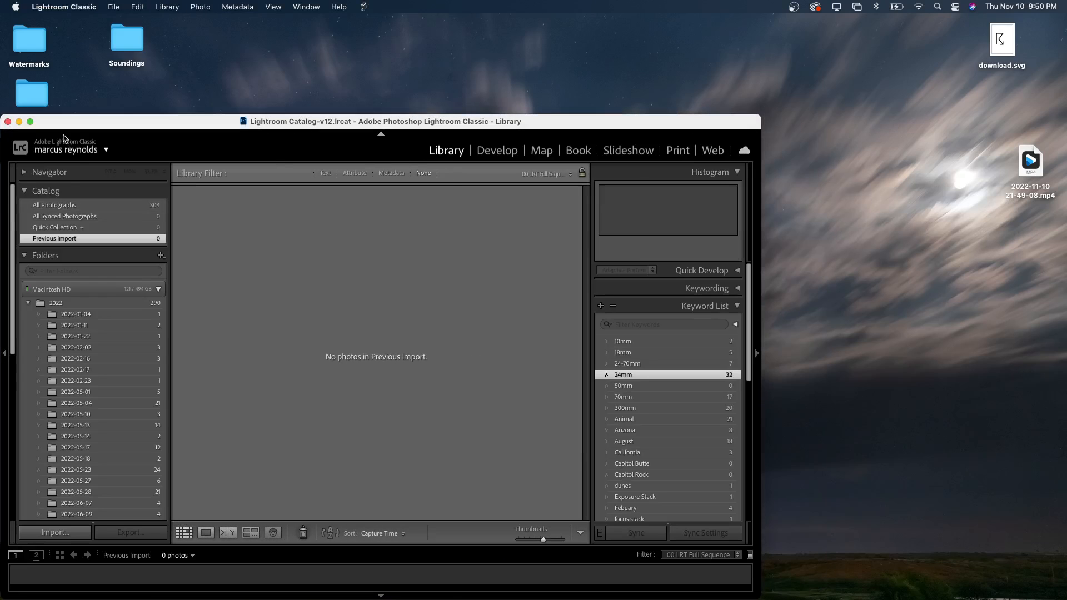
{"action": "left_click", "coordinate": [30, 122]}
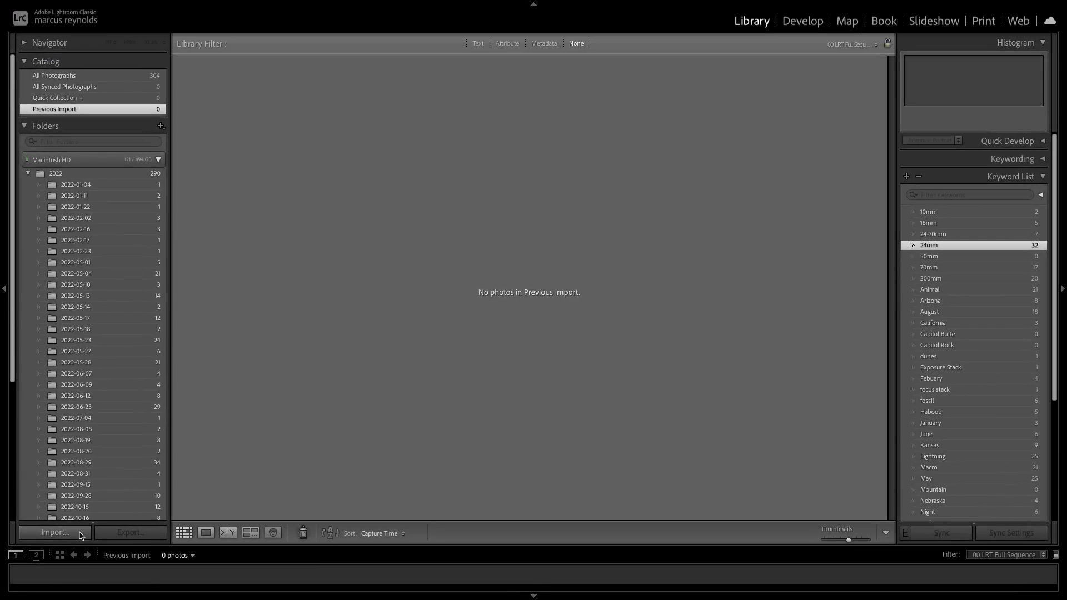
{"action": "left_click", "coordinate": [66, 533]}
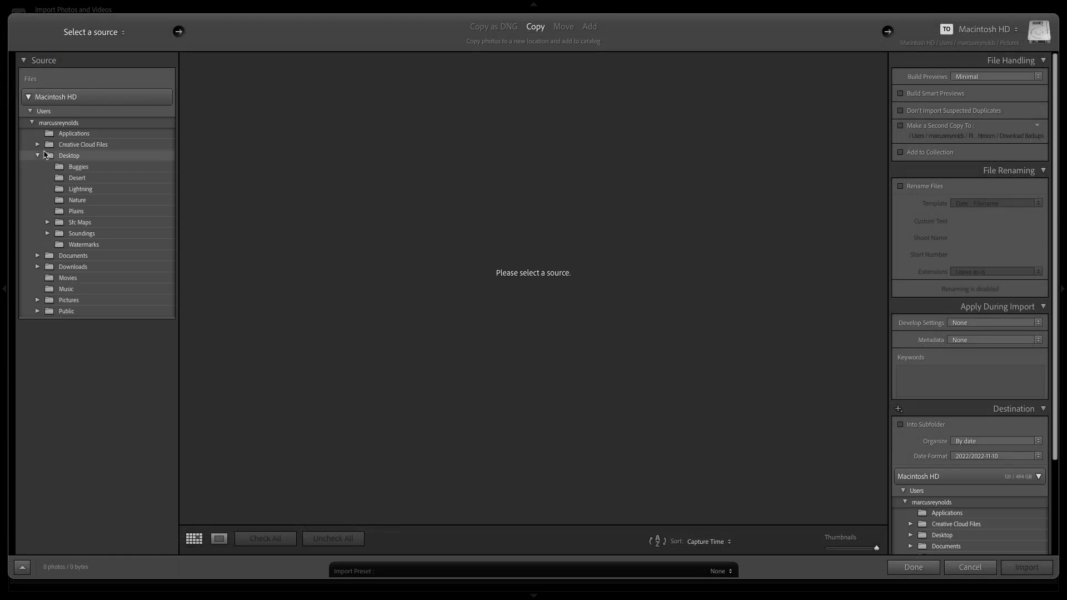
{"action": "left_click", "coordinate": [99, 158]}
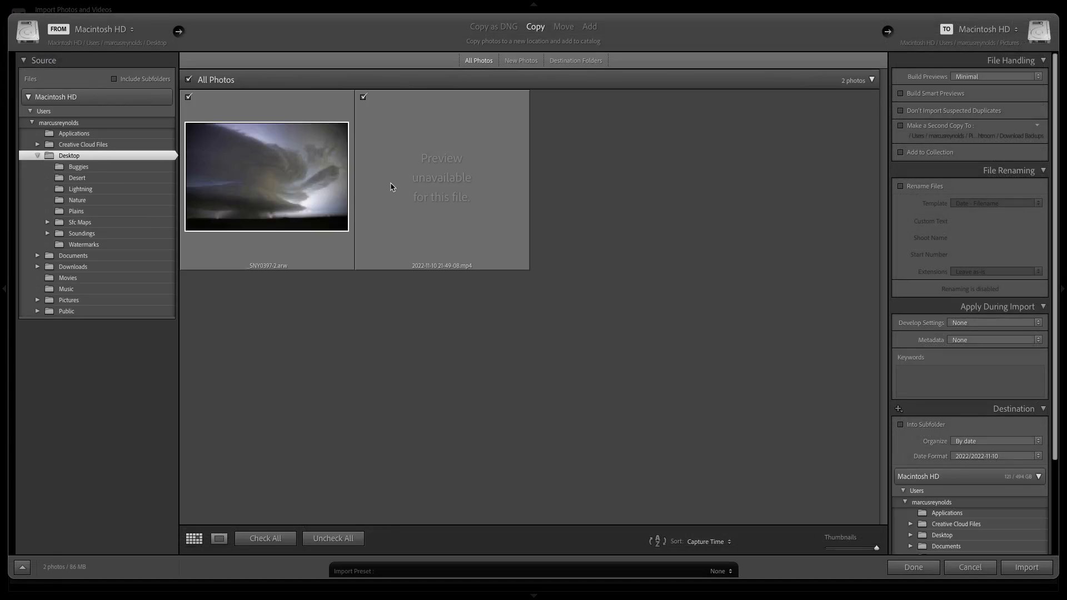
{"action": "left_click", "coordinate": [363, 98]}
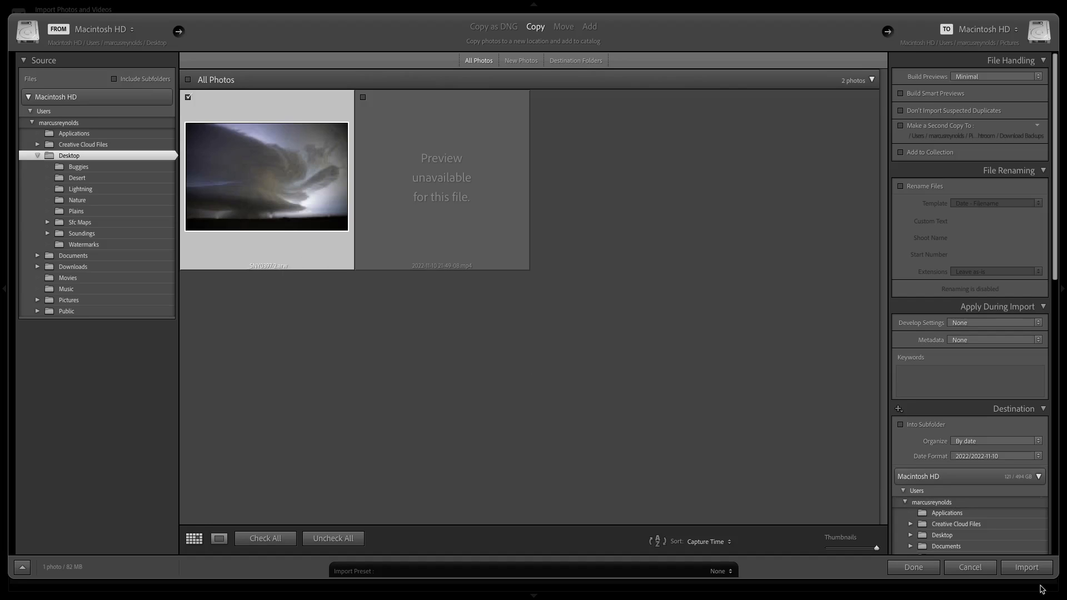
{"action": "left_click", "coordinate": [1027, 568]}
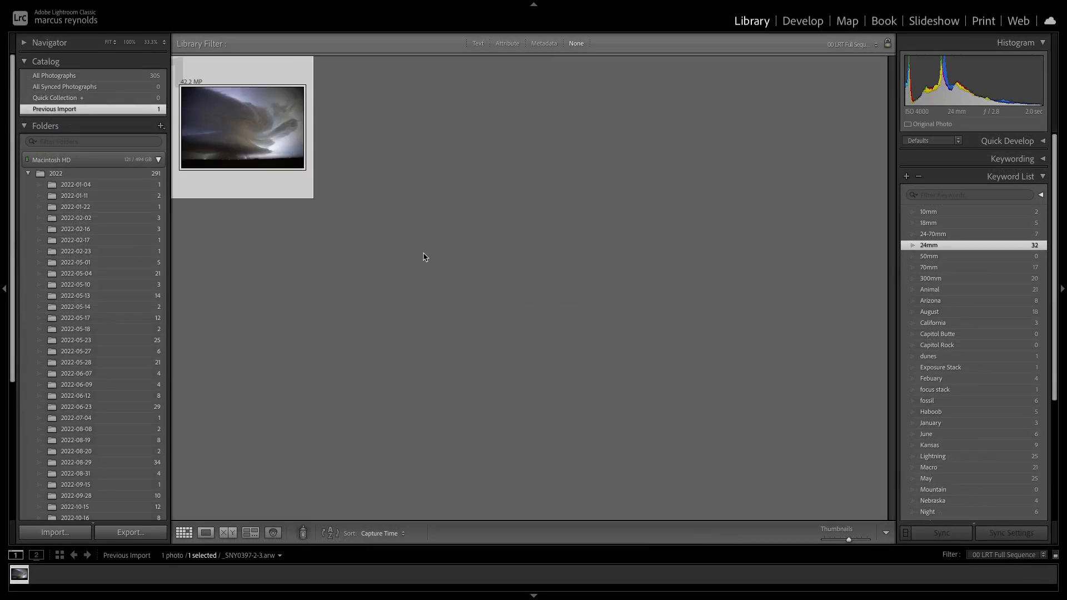
- Enlarge the imported storm photo and assign it the existing keywords 24mm, May, Texas, Nightinme and Lightning
{"action": "double_click", "coordinate": [221, 106]}
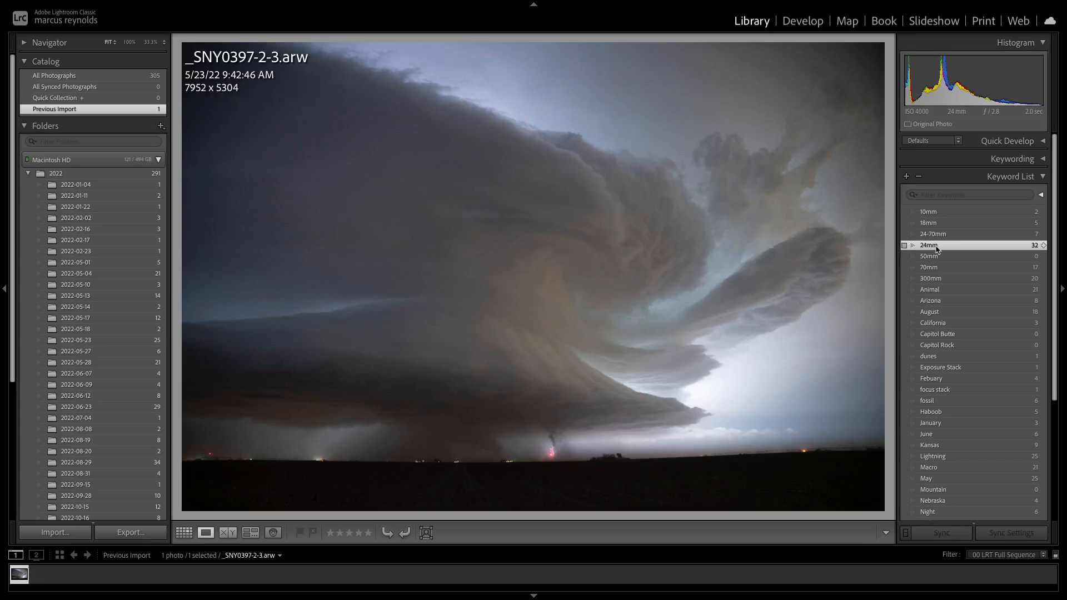
{"action": "left_click", "coordinate": [905, 245]}
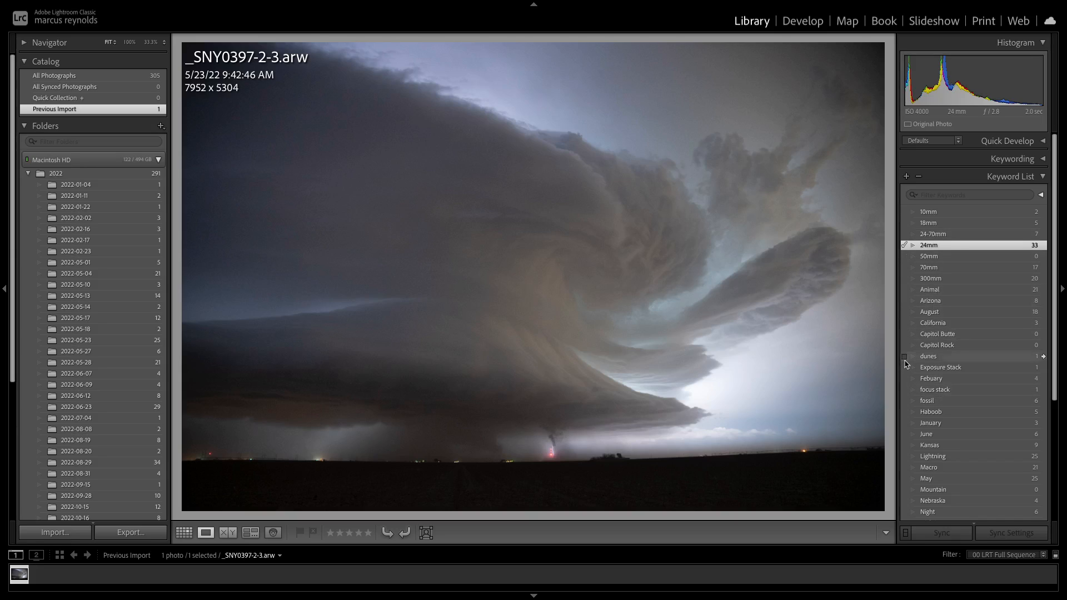
{"action": "left_click", "coordinate": [904, 480]}
{"action": "scroll", "coordinate": [904, 483], "scroll_direction": "down", "scroll_amount": 3}
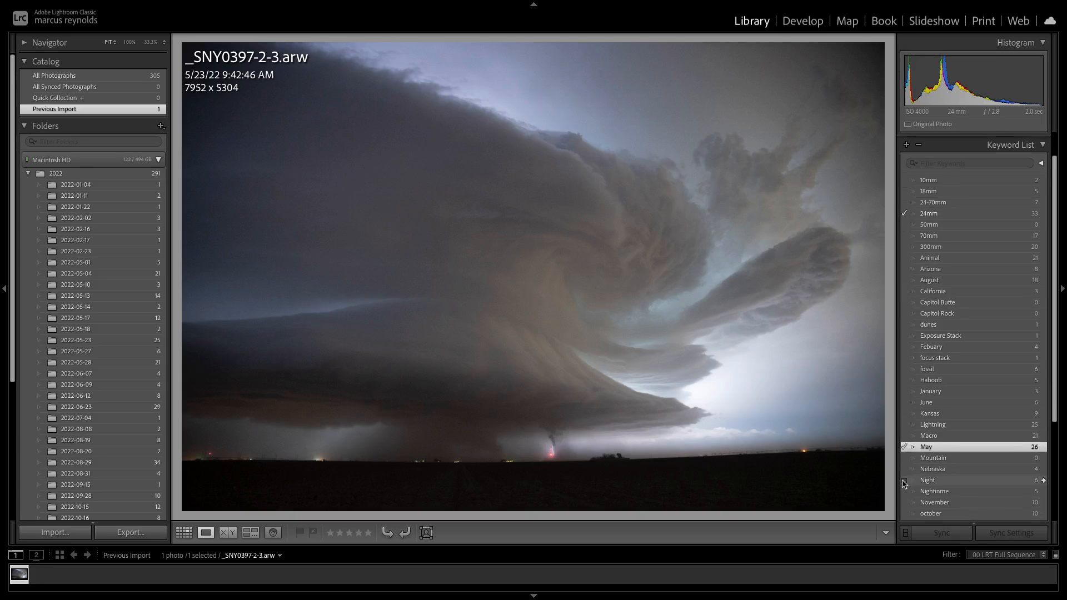
{"action": "scroll", "coordinate": [903, 483], "scroll_direction": "down", "scroll_amount": 4}
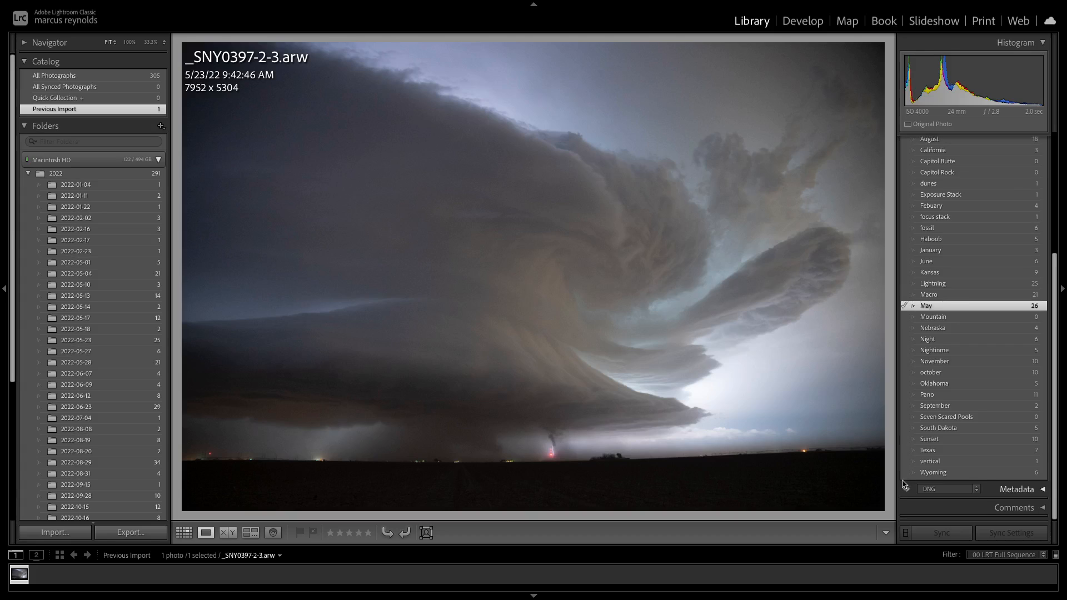
{"action": "left_click", "coordinate": [904, 450]}
{"action": "scroll", "coordinate": [904, 367], "scroll_direction": "up", "scroll_amount": 1}
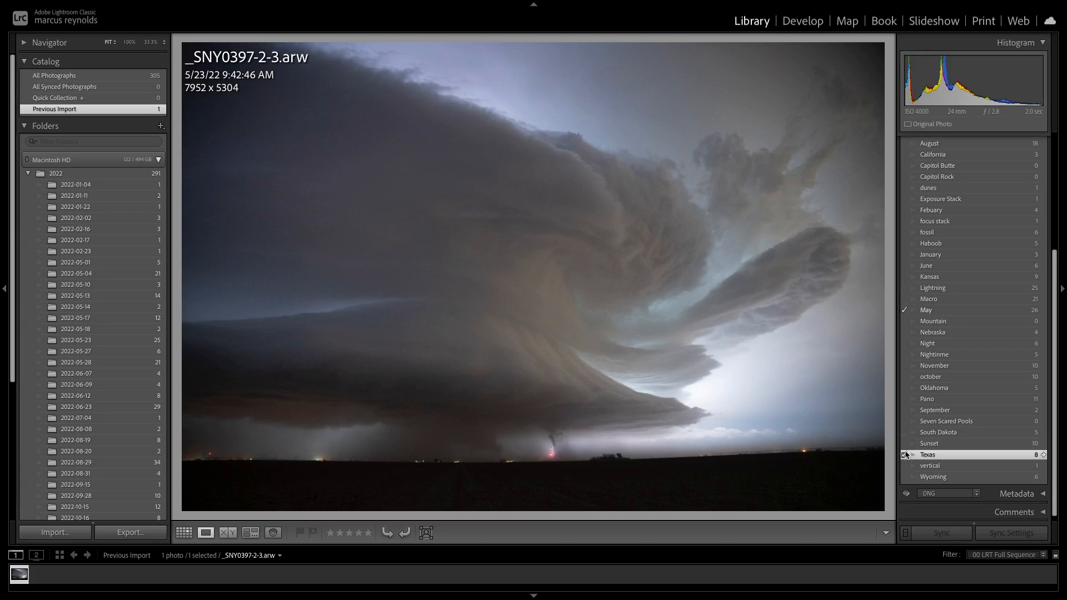
{"action": "left_click", "coordinate": [904, 375]}
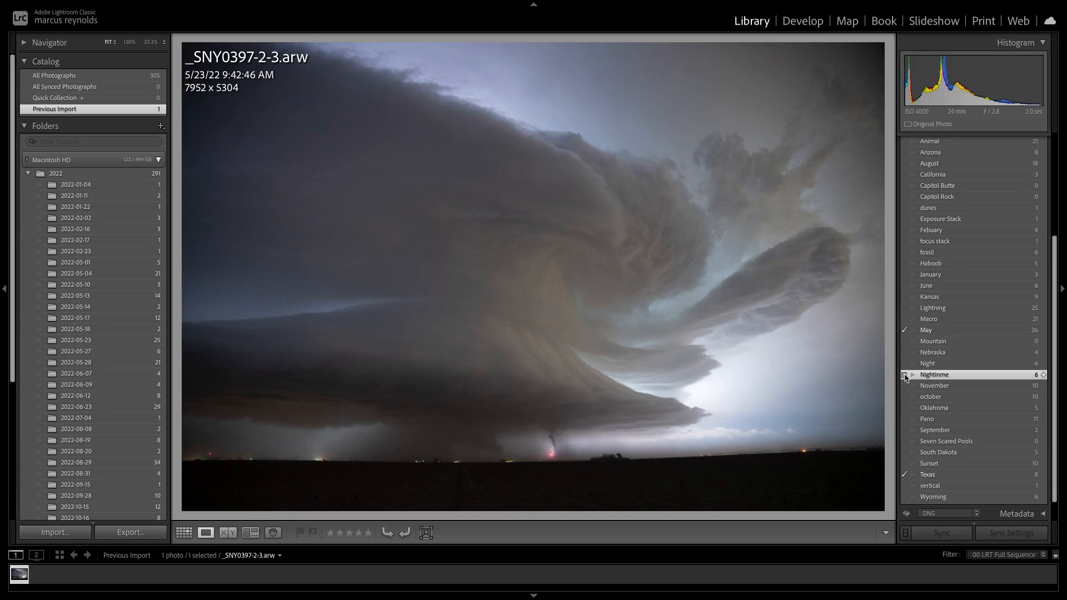
{"action": "left_click", "coordinate": [905, 314]}
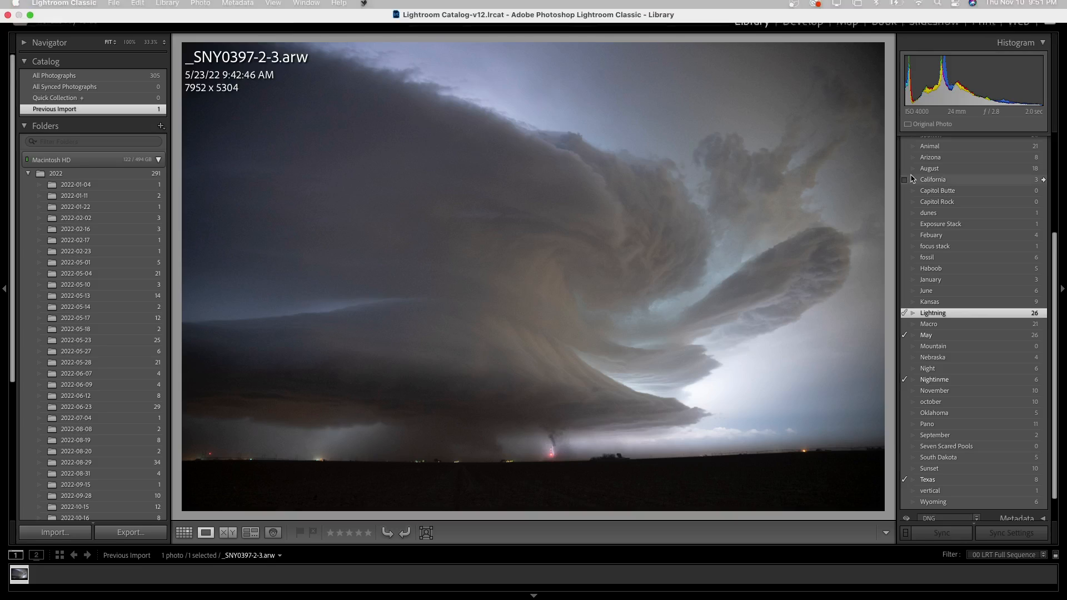
{"action": "scroll", "coordinate": [949, 225], "scroll_direction": "up", "scroll_amount": 6}
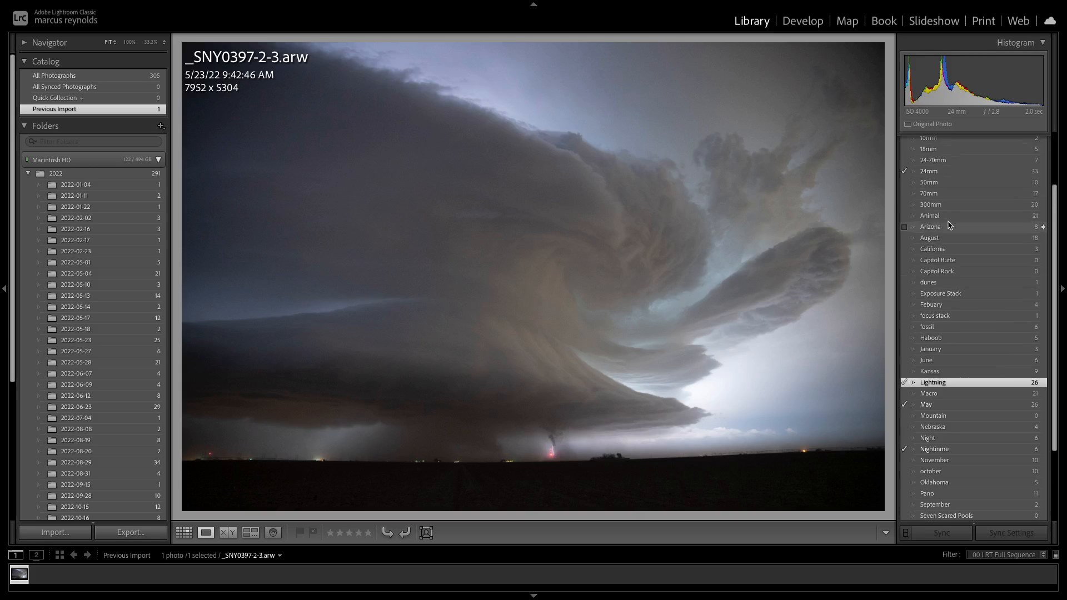
{"action": "scroll", "coordinate": [949, 225], "scroll_direction": "down", "scroll_amount": 8}
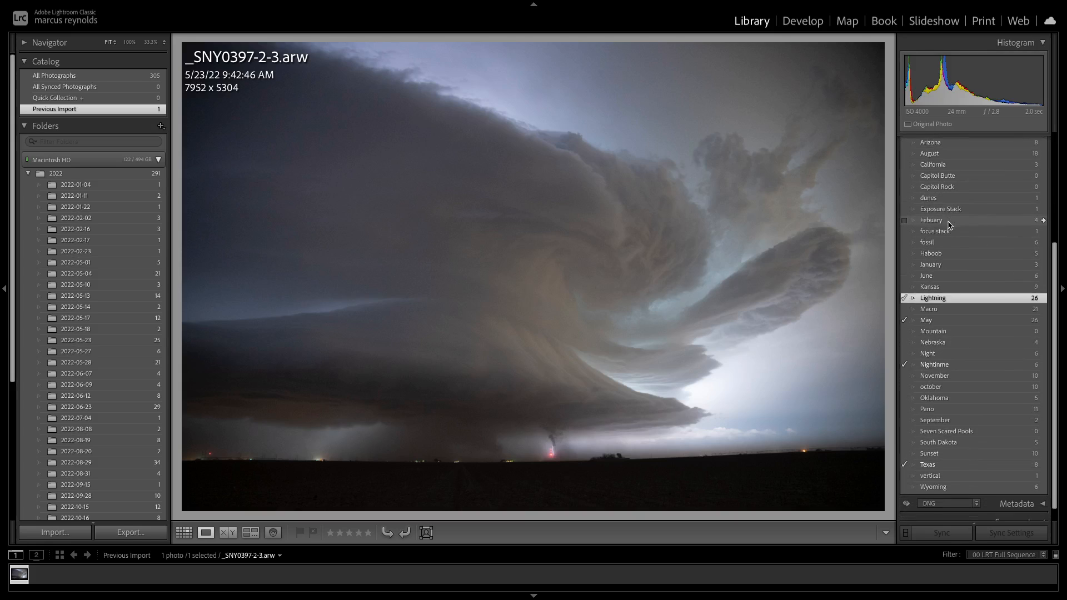
{"action": "scroll", "coordinate": [950, 224], "scroll_direction": "up", "scroll_amount": 6}
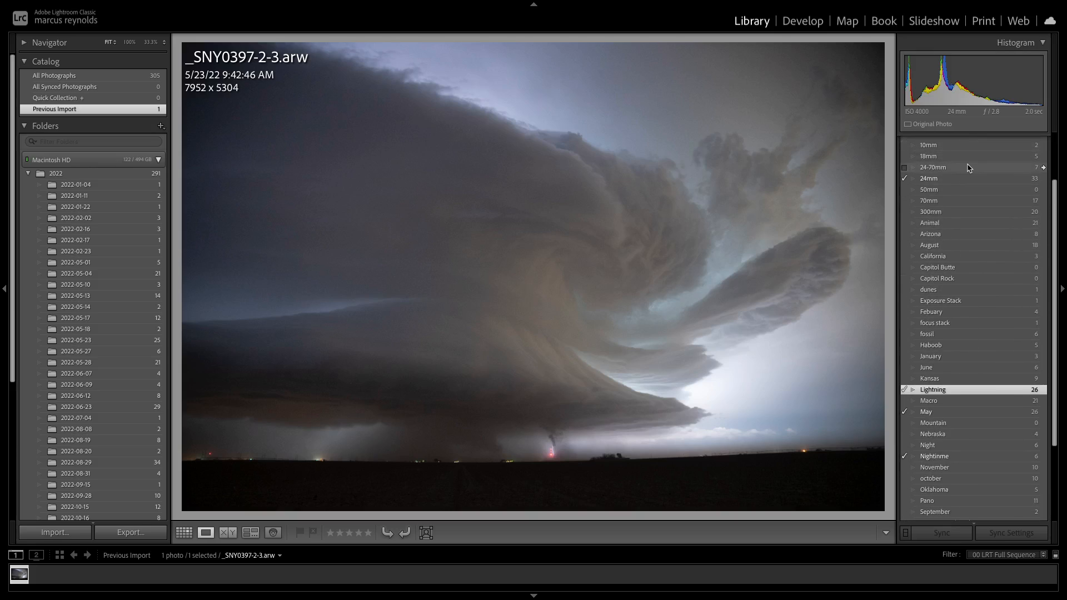
- Bring the photo into the Develop module and set Highlights to -65, Whites to -89 and Contrast to +51
{"action": "left_click", "coordinate": [800, 21]}
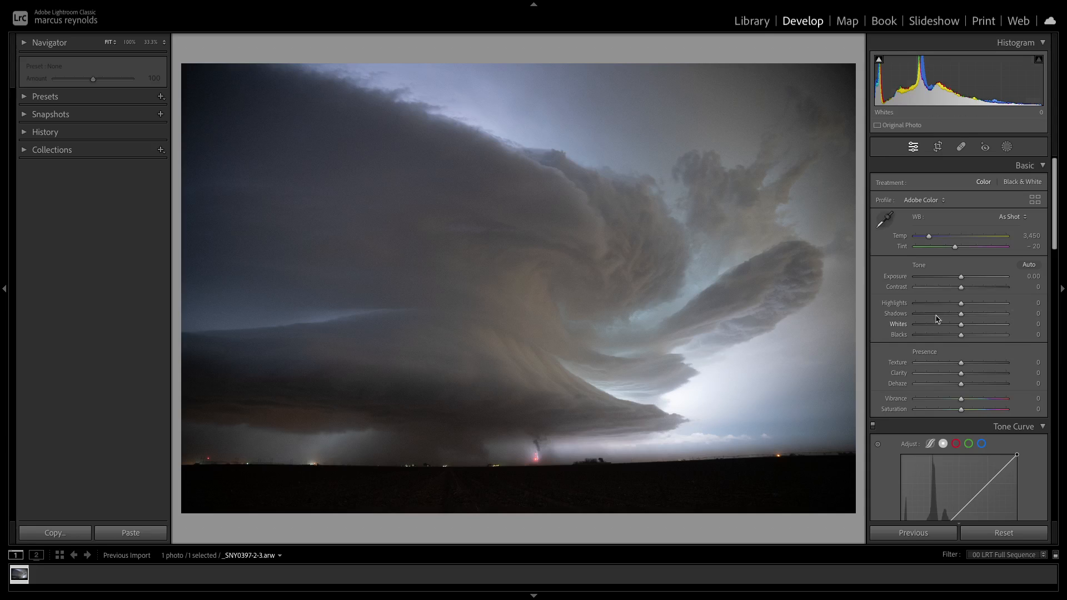
{"action": "left_click_drag", "start_coordinate": [952, 305], "coordinate": [922, 334]}
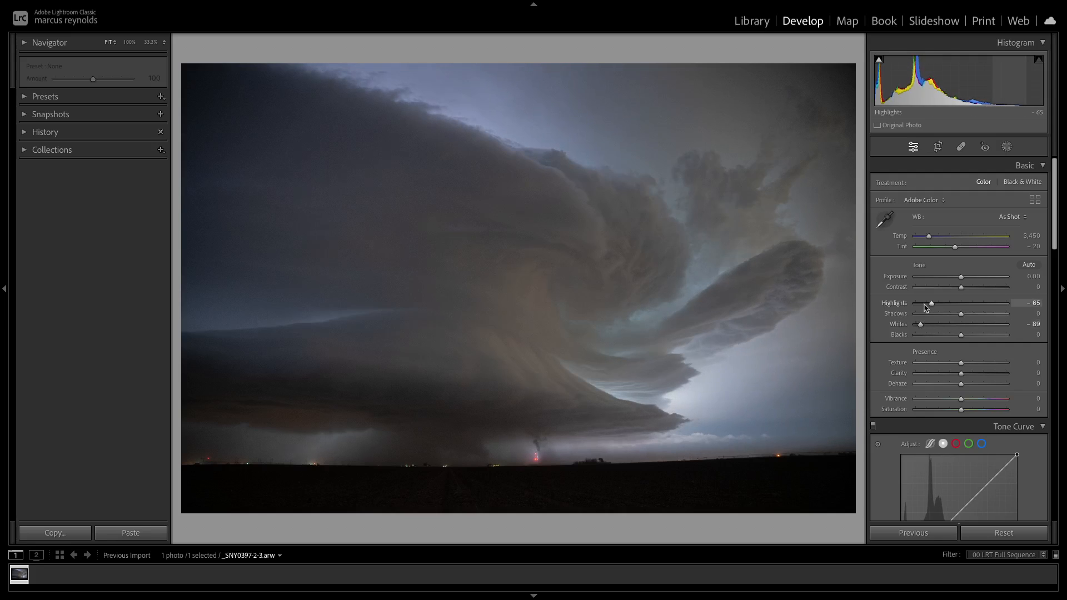
{"action": "left_click", "coordinate": [979, 289]}
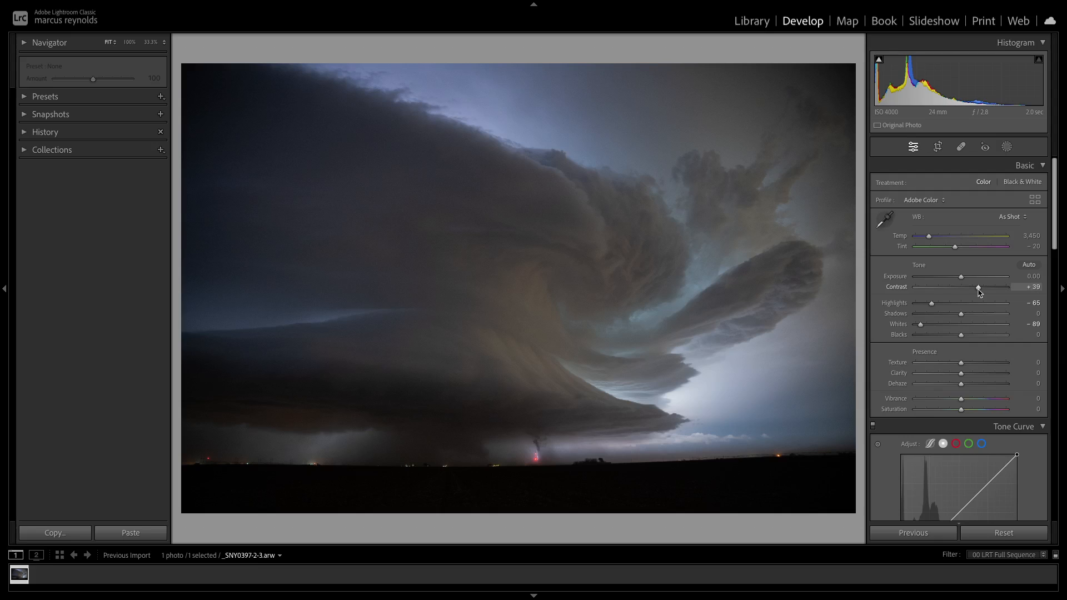
{"action": "left_click_drag", "start_coordinate": [979, 289], "coordinate": [985, 287]}
- Set the photo's Dehaze to +10 and Clarity to +13
{"action": "scroll", "coordinate": [986, 288], "scroll_direction": "down", "scroll_amount": 10}
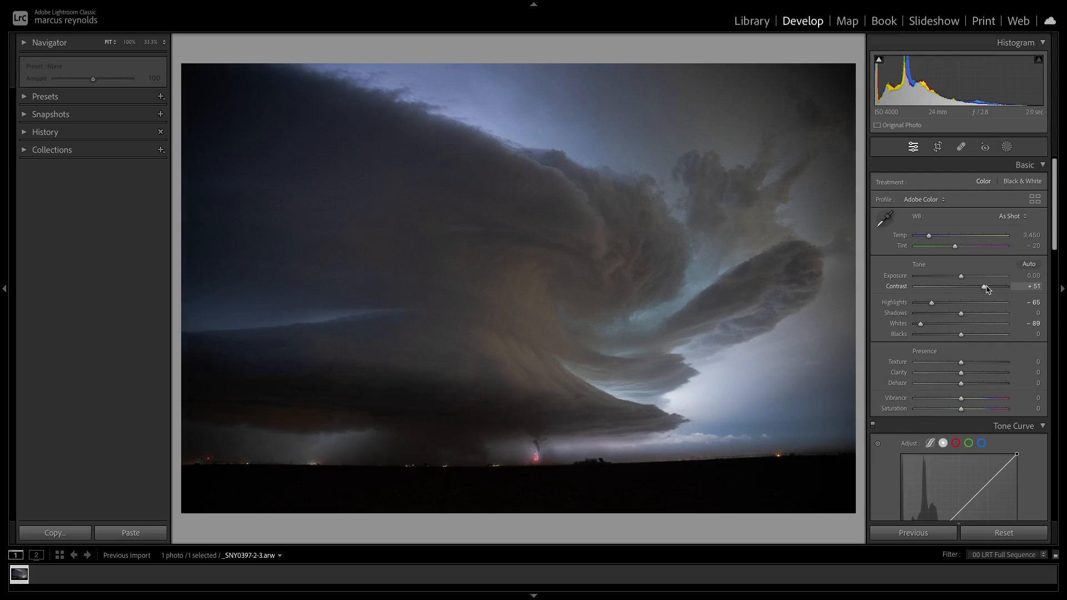
{"action": "scroll", "coordinate": [986, 286], "scroll_direction": "up", "scroll_amount": 5}
{"action": "scroll", "coordinate": [986, 286], "scroll_direction": "up", "scroll_amount": 3}
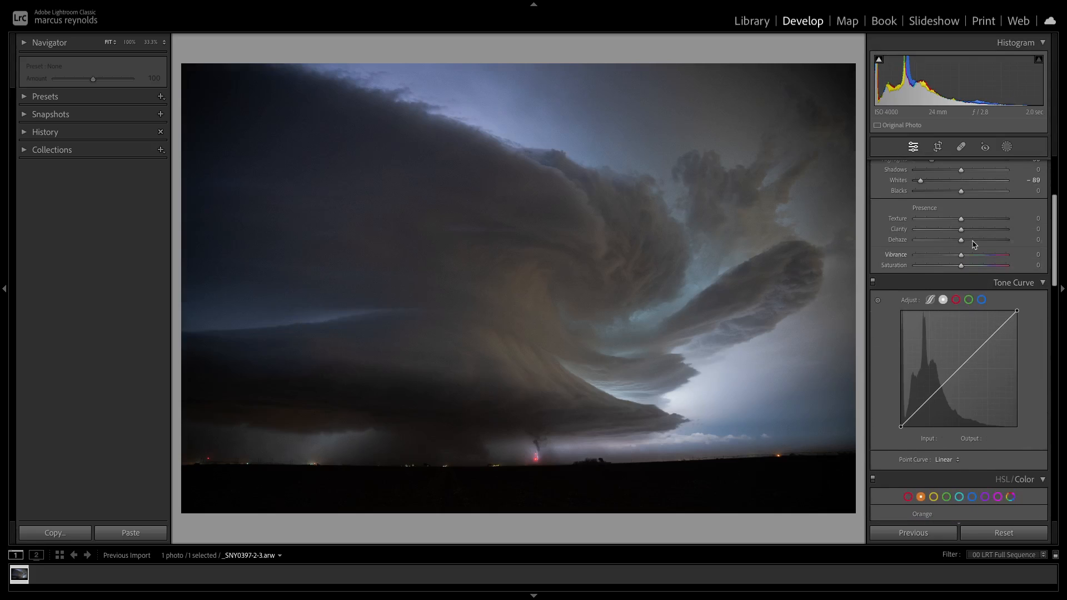
{"action": "left_click", "coordinate": [966, 241]}
{"action": "left_click", "coordinate": [967, 231]}
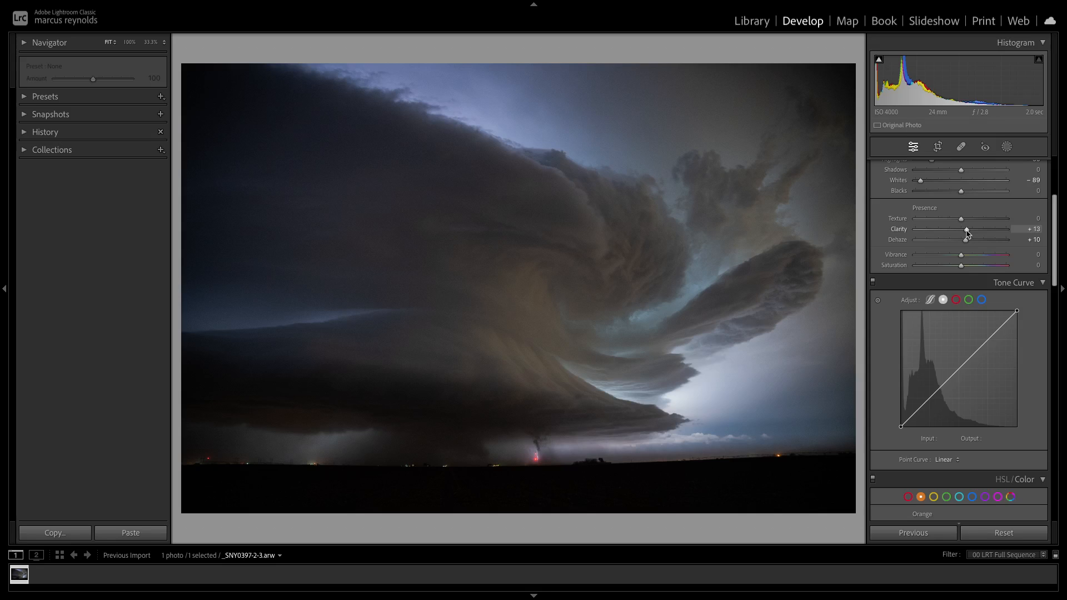
- Enable profile corrections in the photo's Lens Corrections so that the Sigma 24-70mm lens profile is applied
{"action": "scroll", "coordinate": [967, 233], "scroll_direction": "down", "scroll_amount": 15}
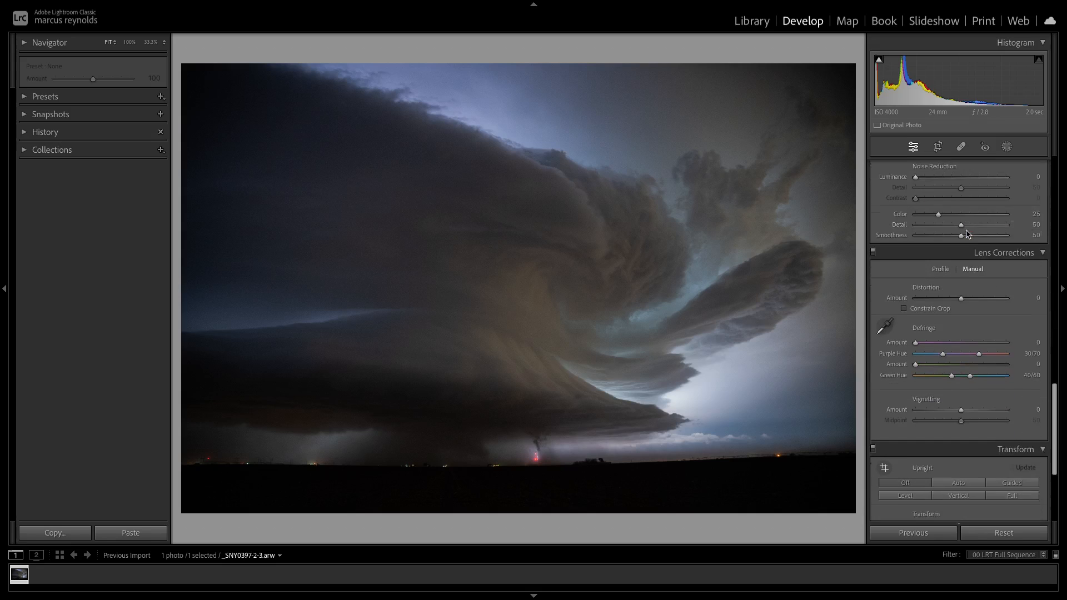
{"action": "scroll", "coordinate": [968, 233], "scroll_direction": "down", "scroll_amount": 5}
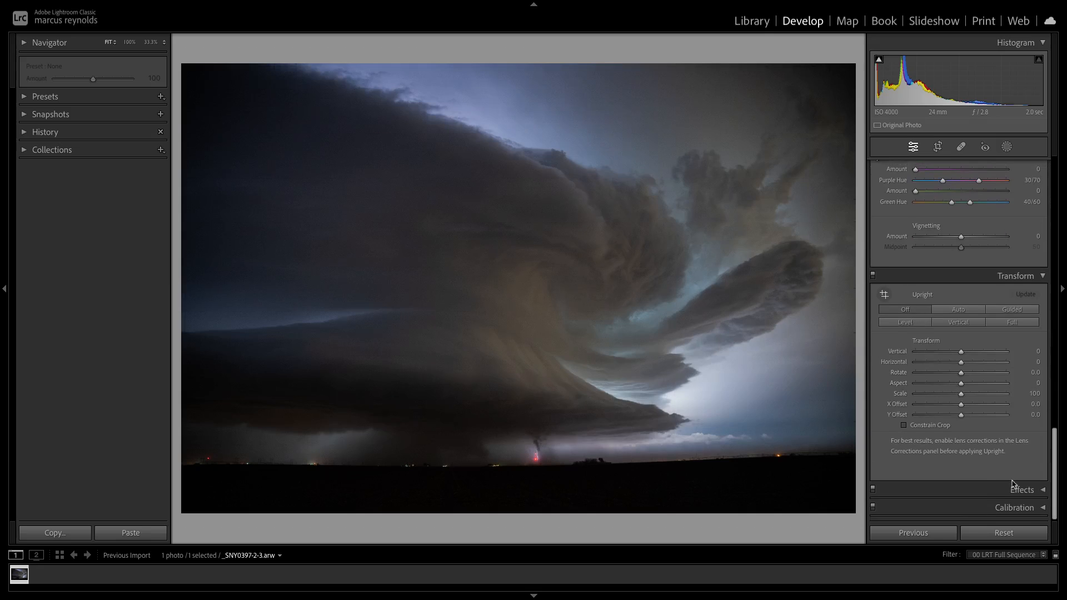
{"action": "scroll", "coordinate": [1004, 479], "scroll_direction": "up", "scroll_amount": 5}
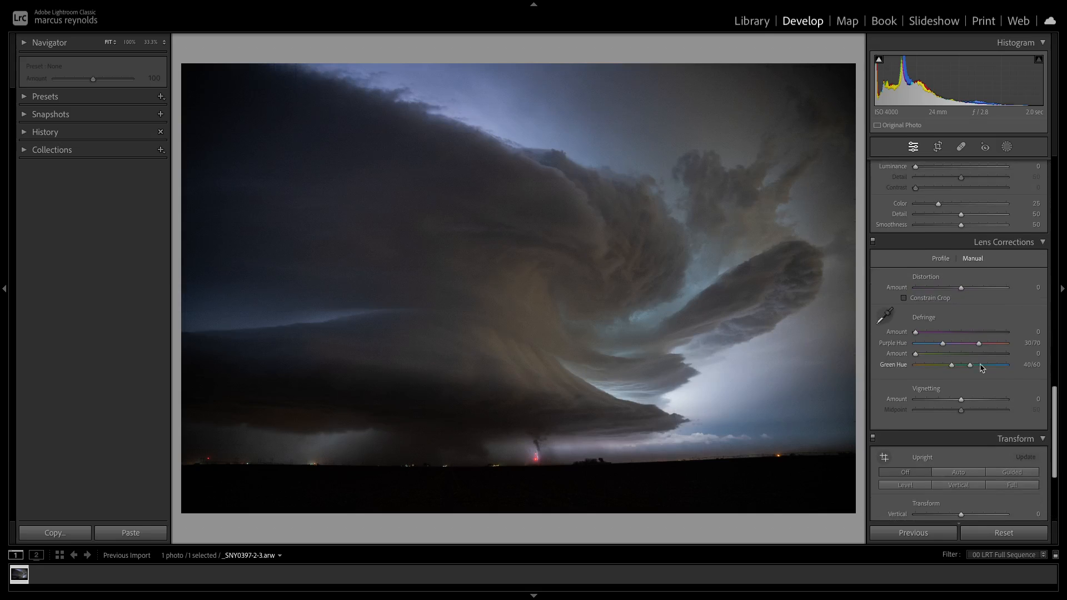
{"action": "left_click", "coordinate": [942, 326]}
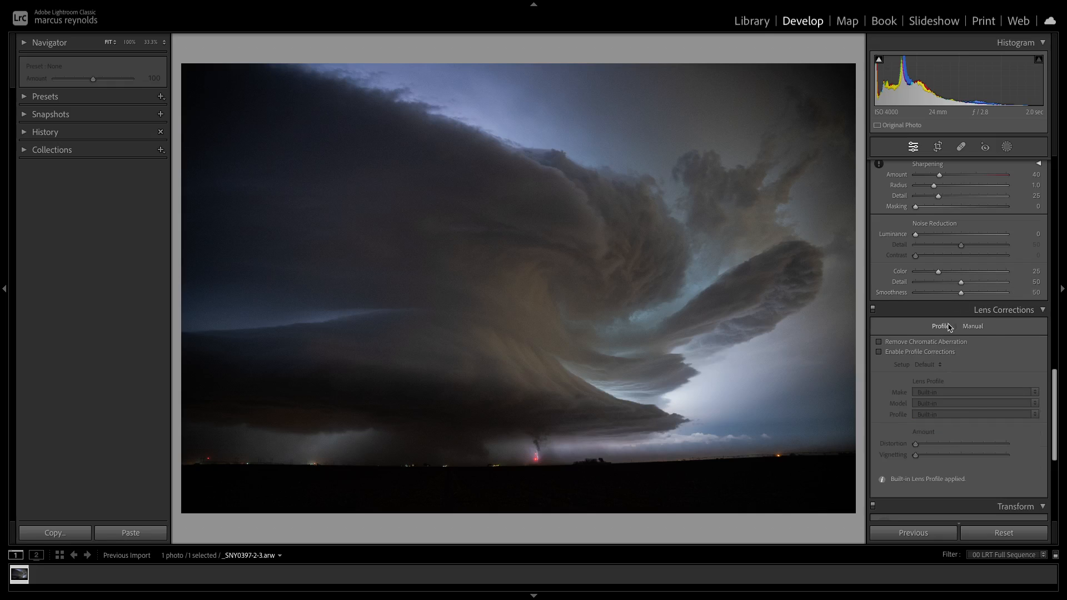
{"action": "left_click", "coordinate": [949, 354]}
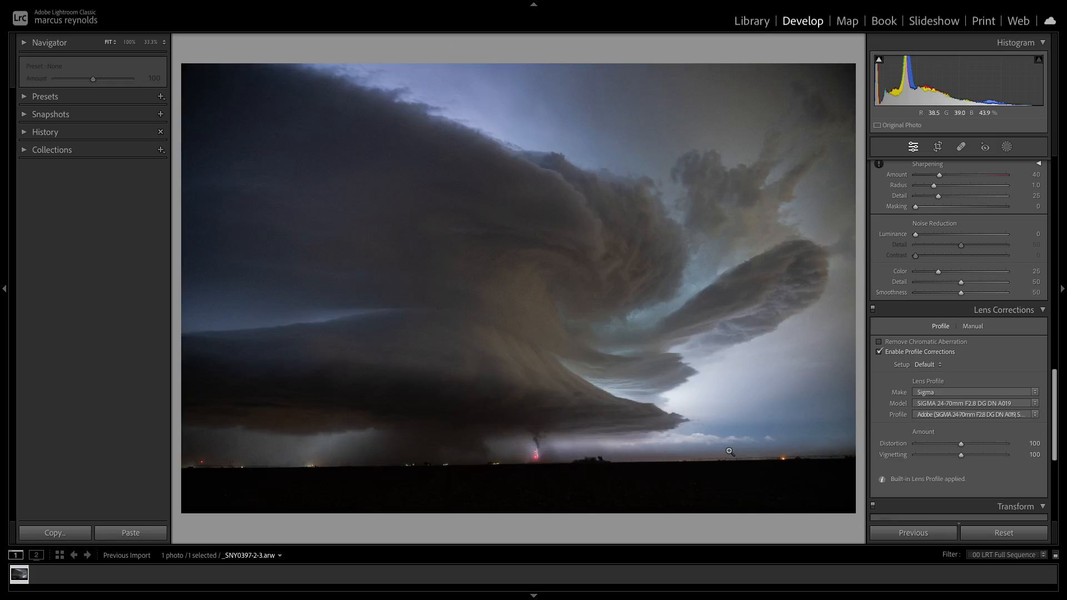
- Straighten the tilted horizon with Crop & Straighten, rotating the photo clockwise by about 0.8 degrees, and apply the crop
{"action": "left_click", "coordinate": [939, 148]}
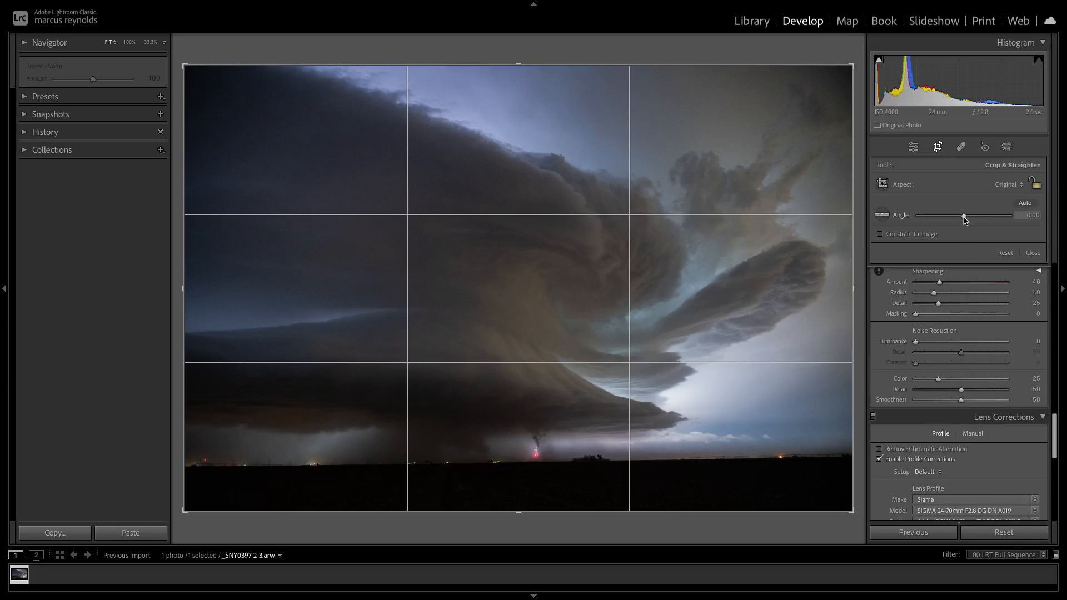
{"action": "left_click_drag", "start_coordinate": [964, 218], "coordinate": [967, 219]}
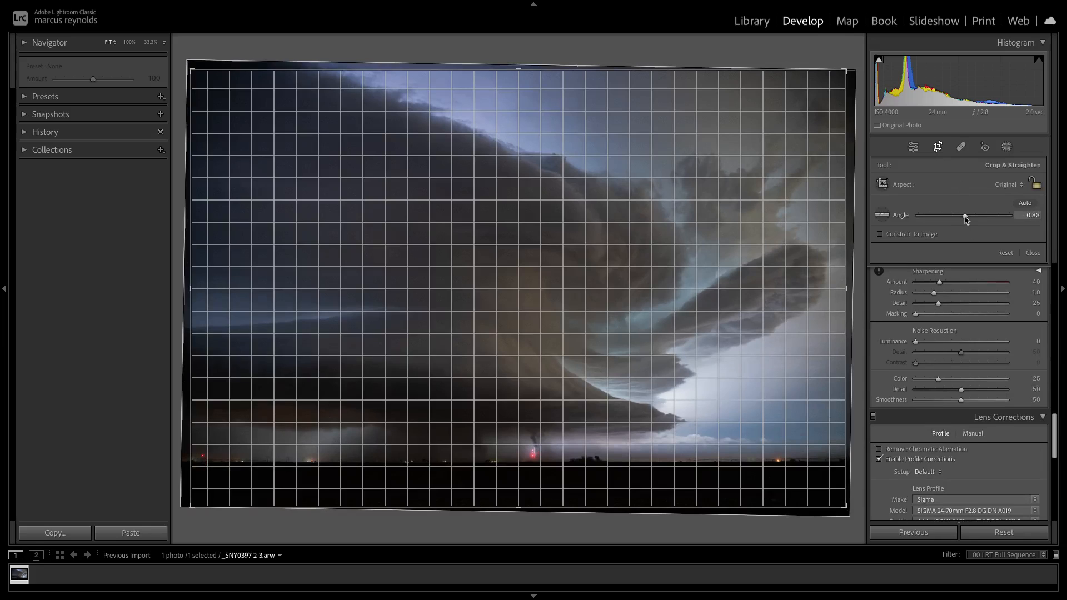
{"action": "left_click_drag", "start_coordinate": [965, 220], "coordinate": [966, 220]}
{"action": "key", "text": "Return"}
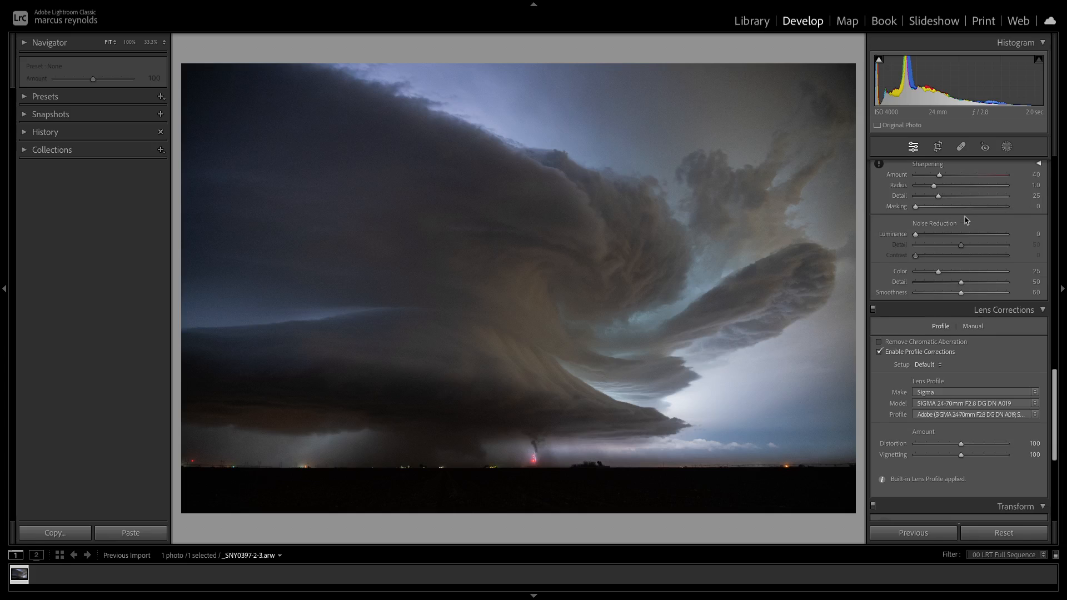
- Set the photo's Whites to -100 in the Basic adjustments
{"action": "scroll", "coordinate": [967, 306], "scroll_direction": "up", "scroll_amount": 15}
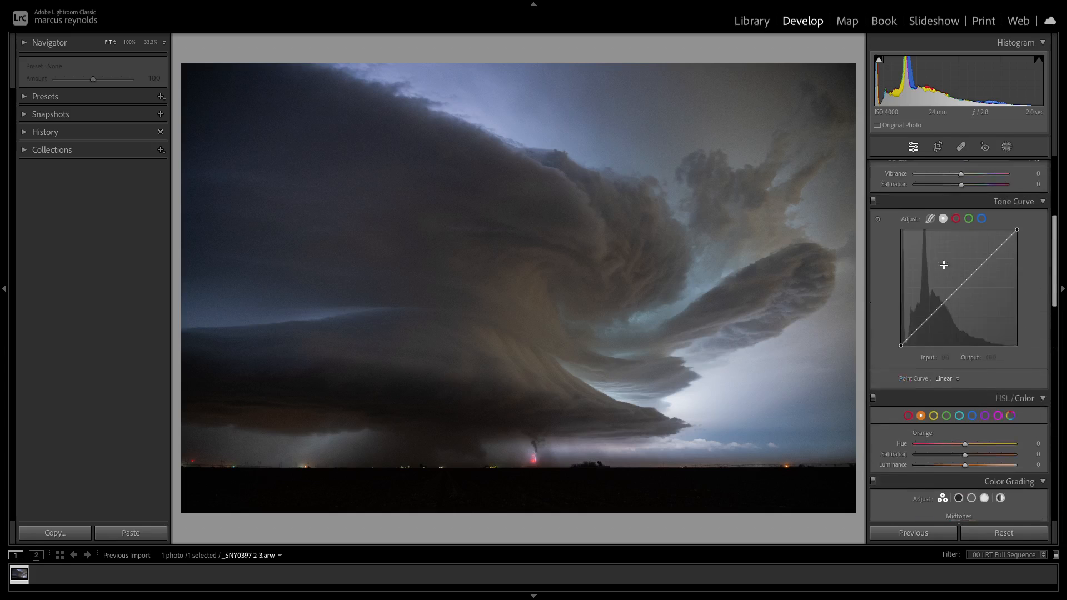
{"action": "scroll", "coordinate": [947, 269], "scroll_direction": "down", "scroll_amount": 1}
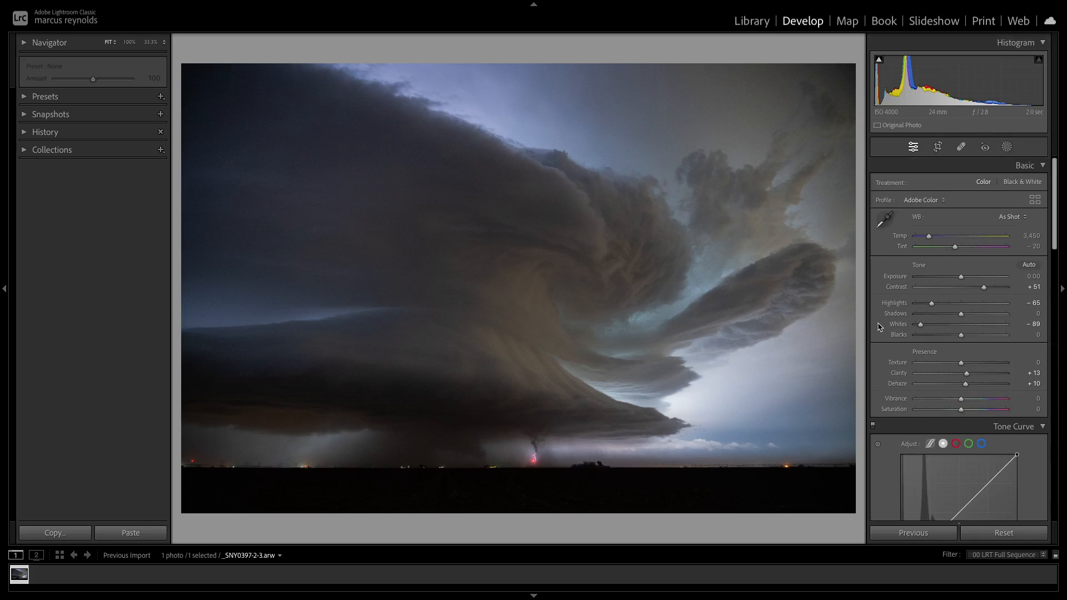
{"action": "left_click_drag", "start_coordinate": [922, 326], "coordinate": [912, 332]}
- Create an automatic Select Subject mask for the storm cloud and delete that mask
{"action": "left_click", "coordinate": [1007, 146]}
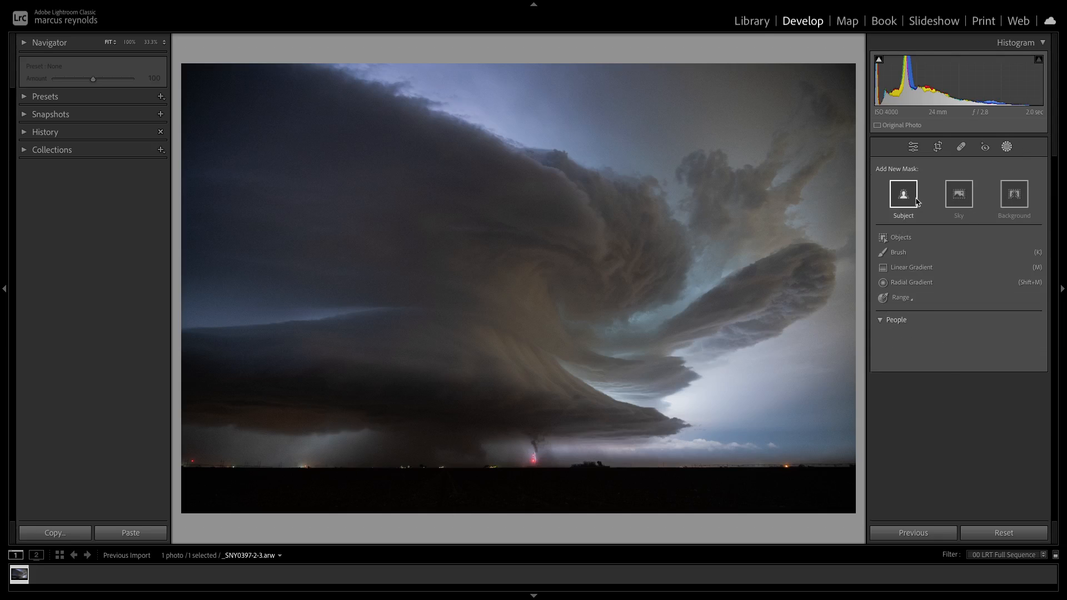
{"action": "left_click", "coordinate": [915, 200]}
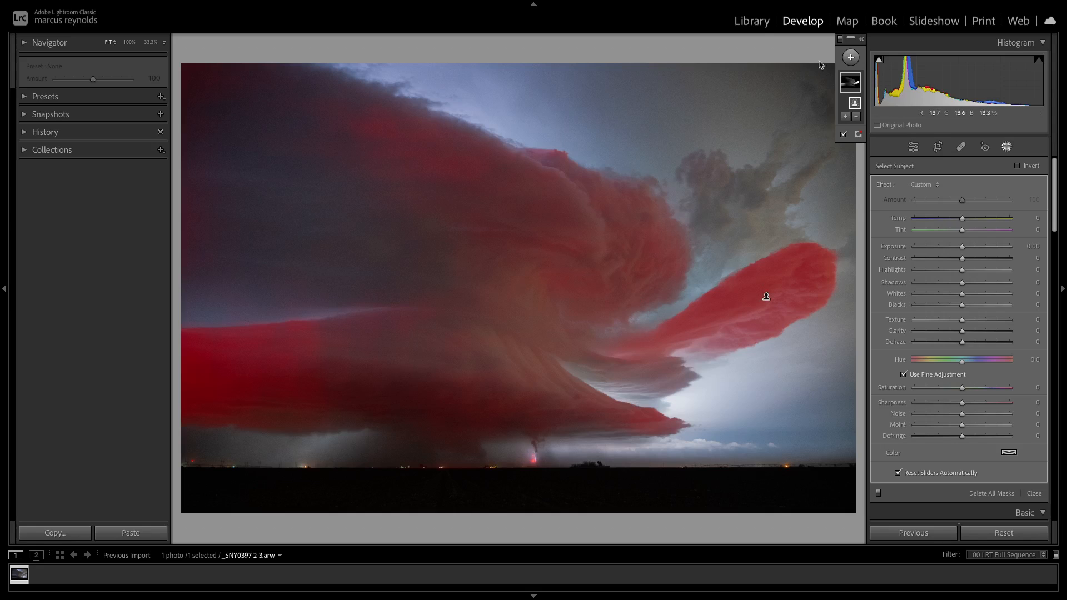
{"action": "left_click", "coordinate": [853, 91]}
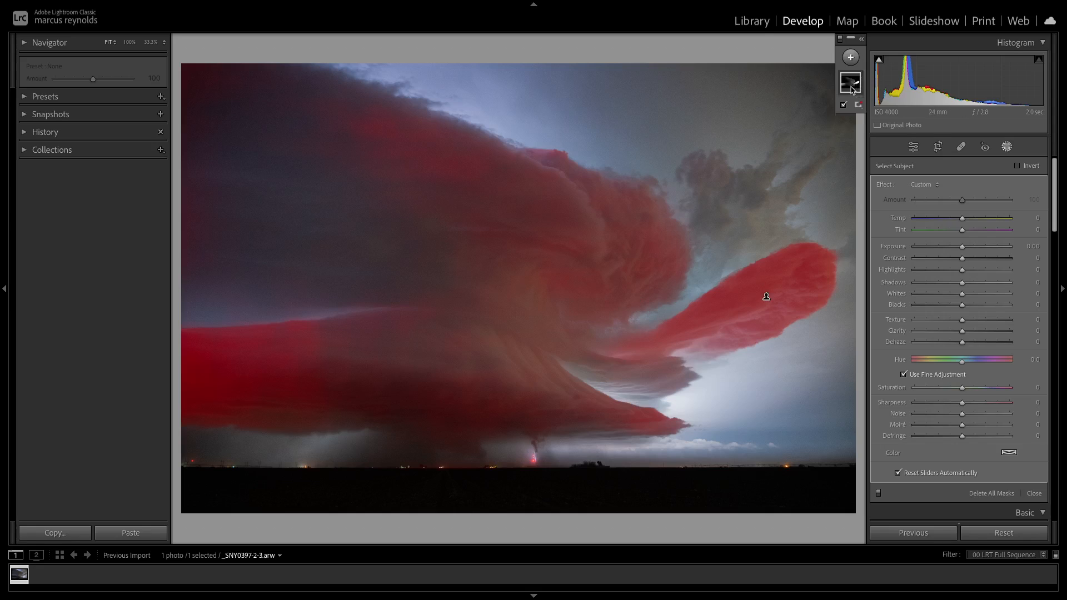
{"action": "key", "text": "Delete"}
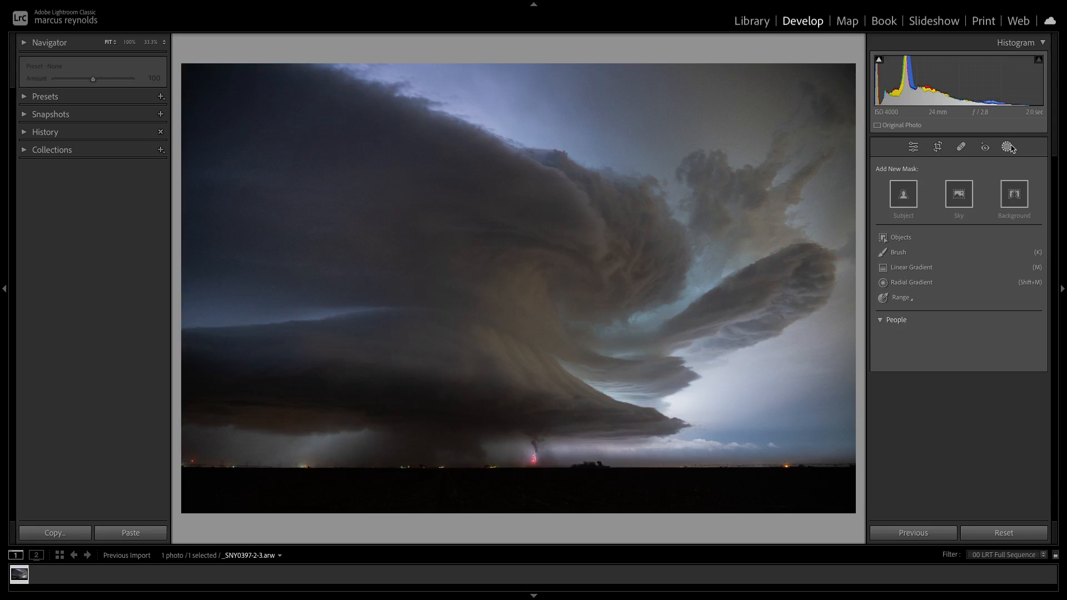
- Create a brush mask with size 20.2, feather 79 and flow 29, and paint over the bright sky beside the lower cloud's tip
{"action": "left_click", "coordinate": [918, 253]}
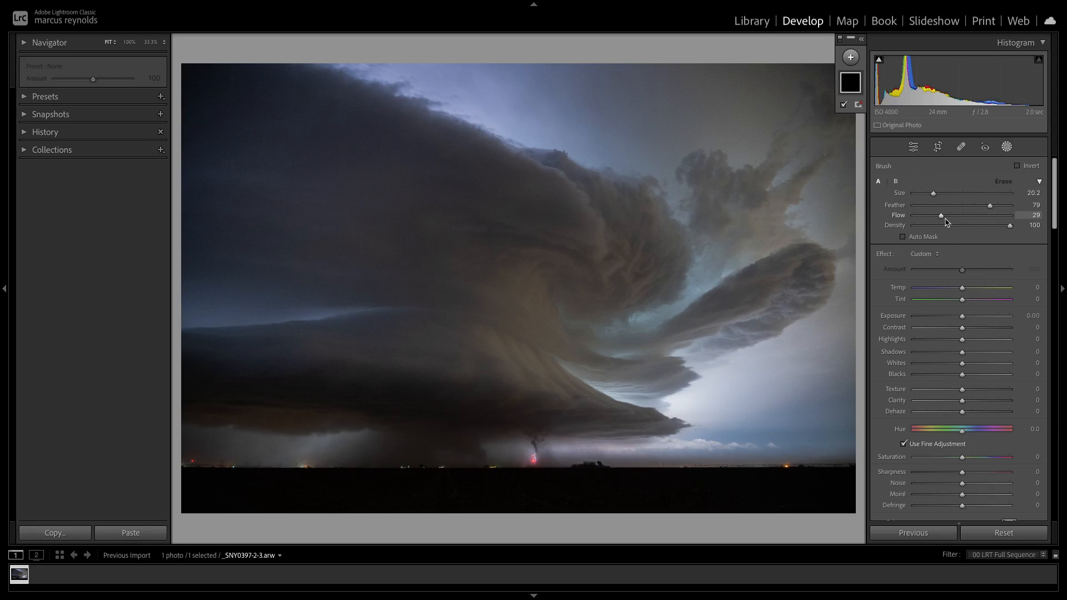
{"action": "left_click", "coordinate": [679, 397]}
{"action": "left_click_drag", "start_coordinate": [680, 396], "coordinate": [695, 396]}
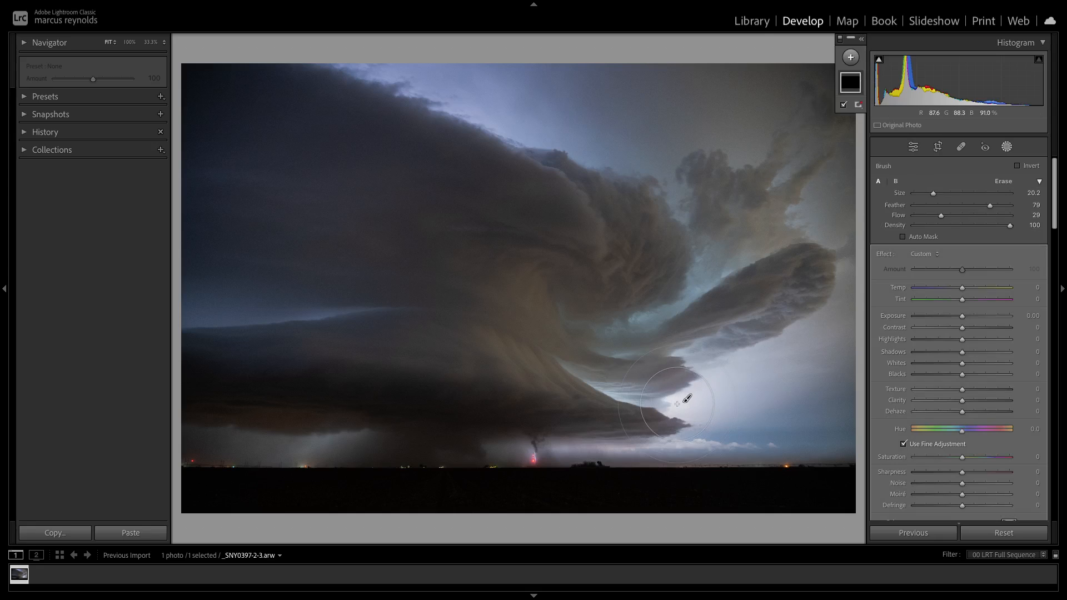
{"action": "left_click", "coordinate": [678, 403]}
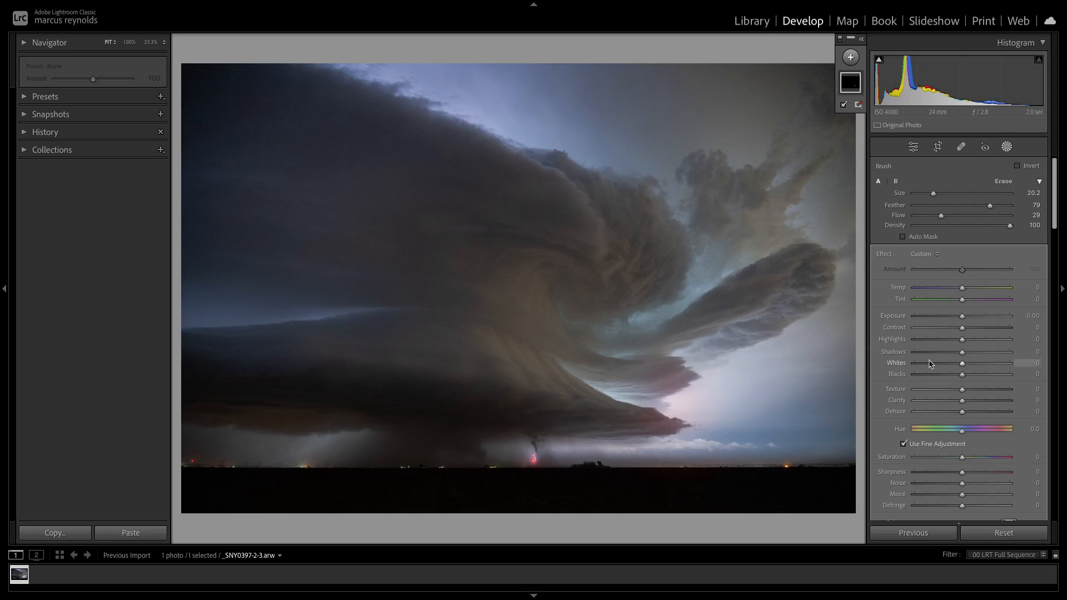
- Set the bright-sky brush mask's Whites, Highlights and Contrast to -100 and its Exposure to -1.91
{"action": "left_click", "coordinate": [973, 366]}
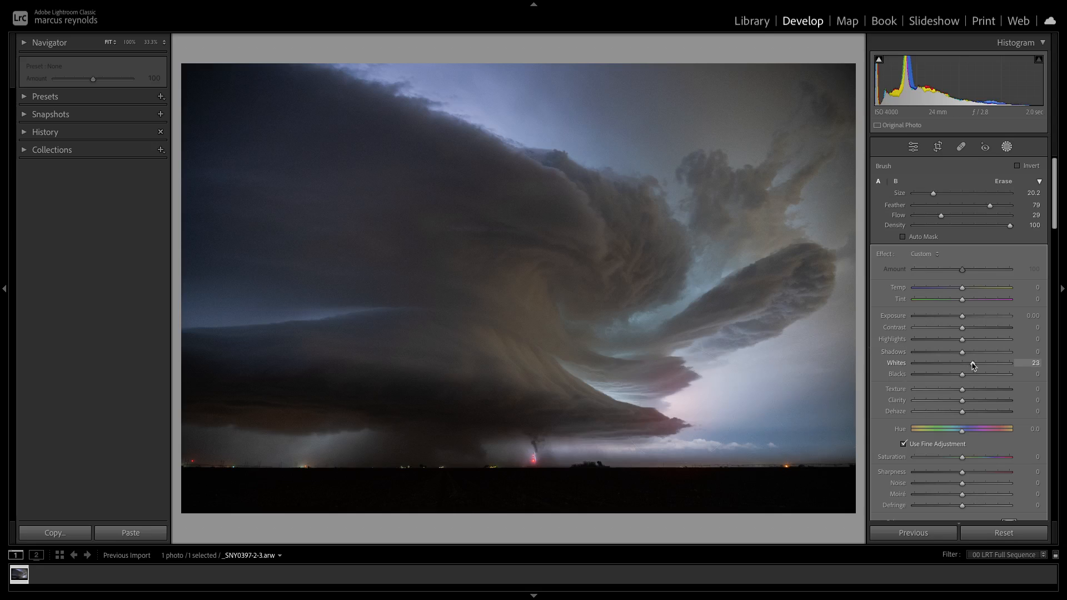
{"action": "left_click_drag", "start_coordinate": [974, 366], "coordinate": [895, 370]}
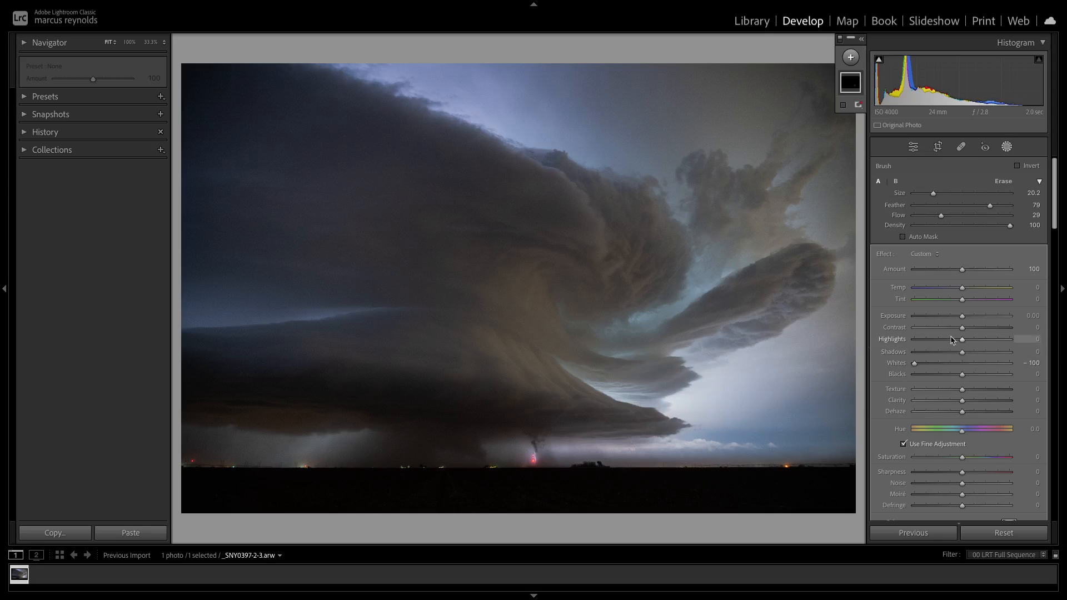
{"action": "left_click_drag", "start_coordinate": [953, 340], "coordinate": [885, 349]}
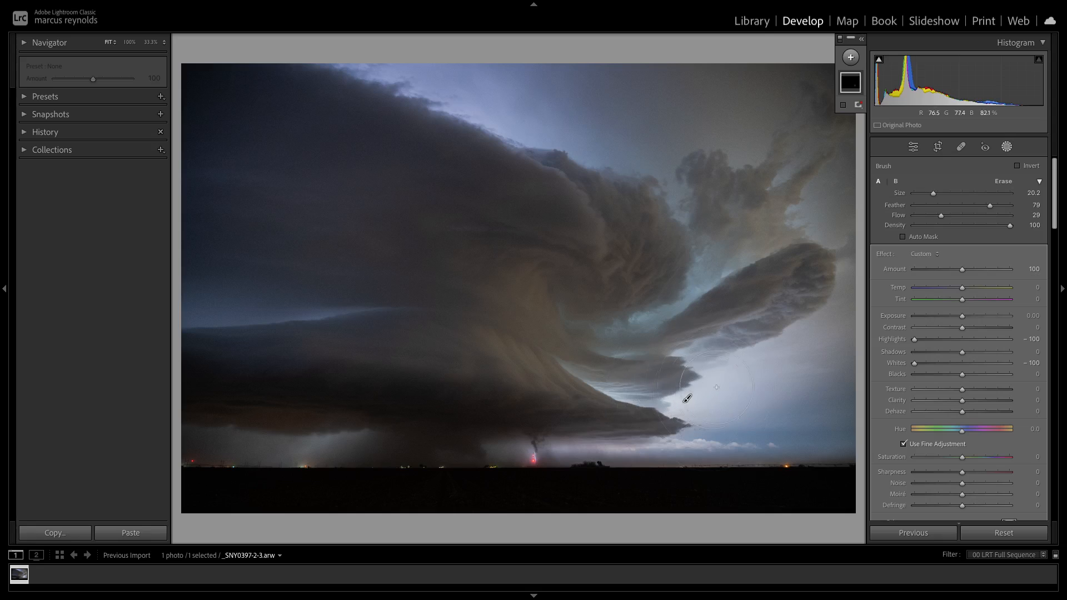
{"action": "left_click_drag", "start_coordinate": [963, 328], "coordinate": [940, 326]}
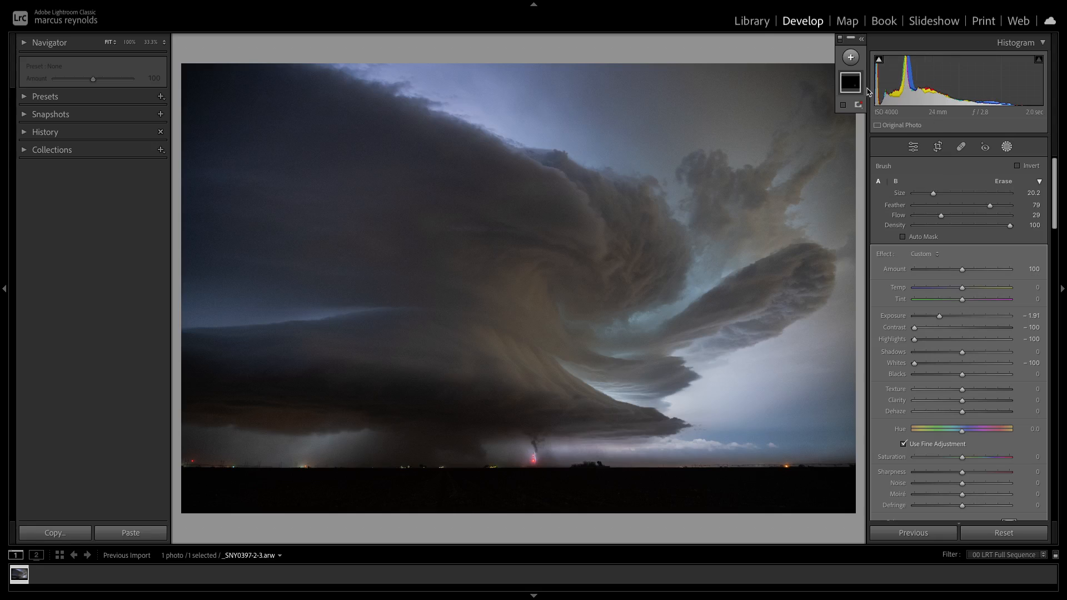
- Check the shadow clipping and draw a linear gradient mask from the photo's bottom edge to just above the horizon
{"action": "left_click", "coordinate": [879, 59]}
{"action": "left_click", "coordinate": [879, 61]}
{"action": "left_click", "coordinate": [851, 58]}
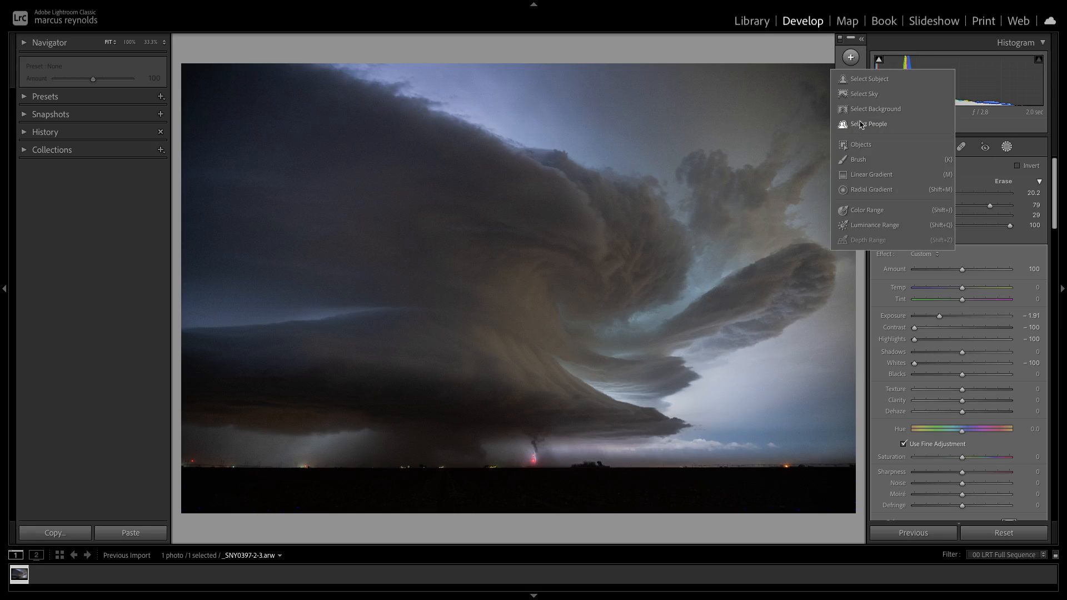
{"action": "left_click", "coordinate": [864, 175]}
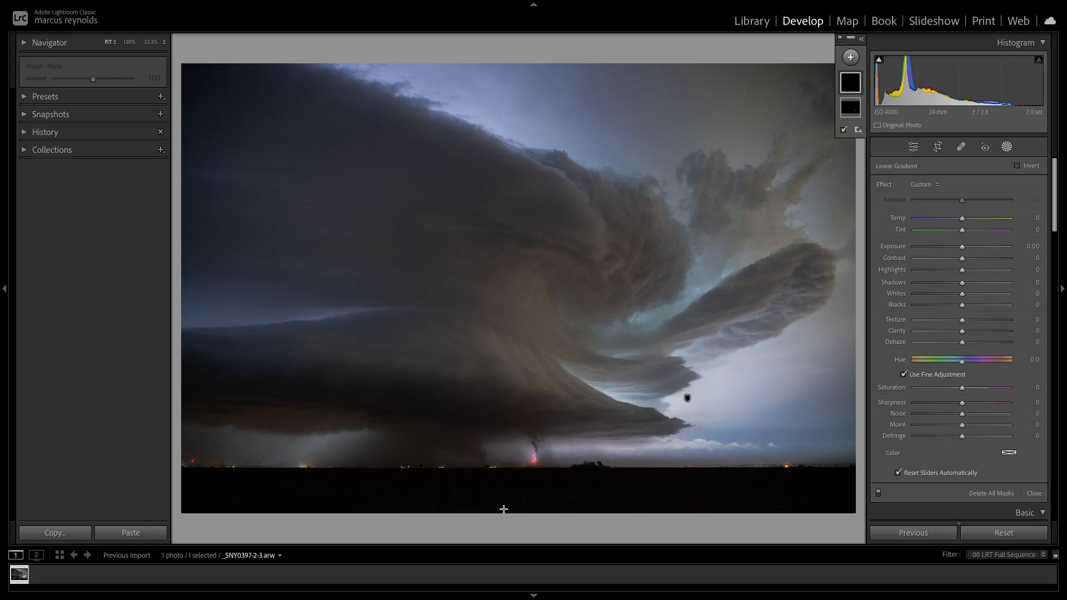
{"action": "left_click_drag", "start_coordinate": [504, 515], "coordinate": [505, 430]}
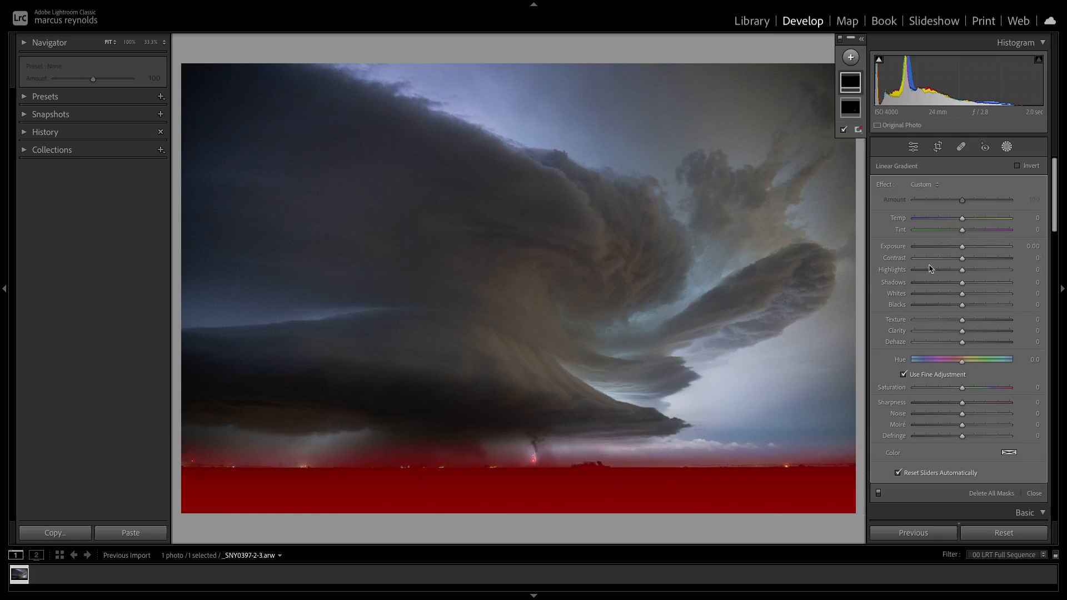
- Set the linear gradient mask's Shadows to 77, and level it with the horizon while extending its upper edge into the cloud base
{"action": "left_click", "coordinate": [976, 283]}
{"action": "left_click_drag", "start_coordinate": [977, 283], "coordinate": [999, 297]}
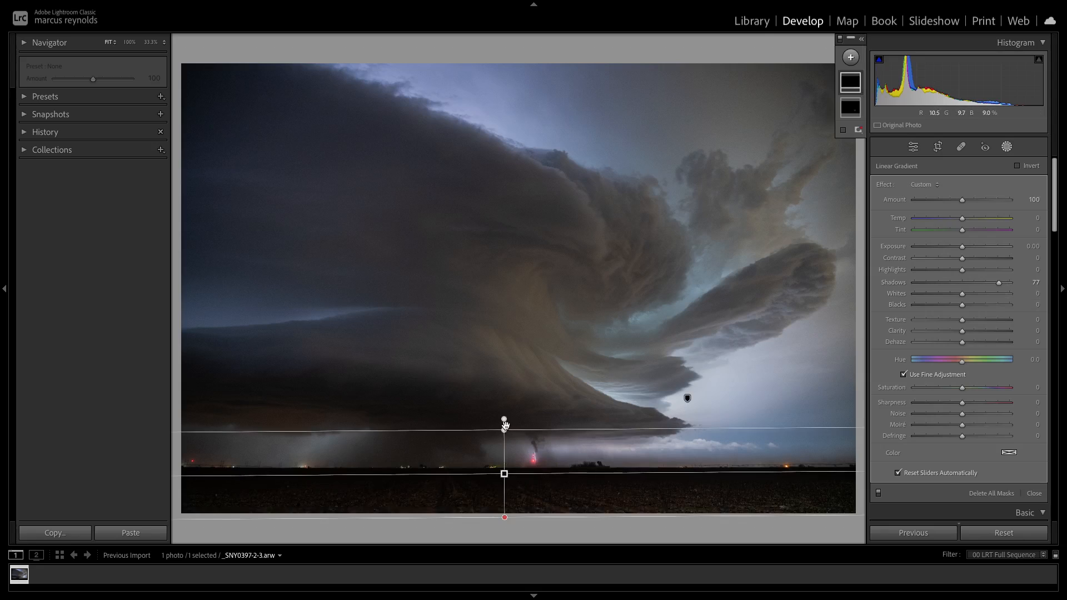
{"action": "left_click_drag", "start_coordinate": [505, 426], "coordinate": [505, 415]}
{"action": "left_click_drag", "start_coordinate": [830, 466], "coordinate": [835, 464]}
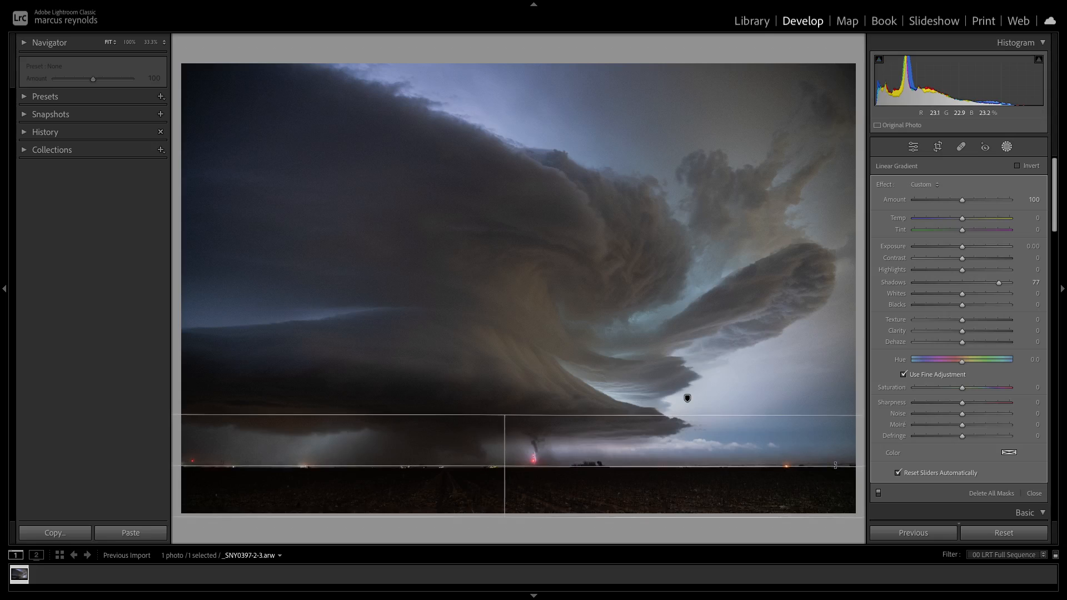
{"action": "left_click_drag", "start_coordinate": [835, 463], "coordinate": [835, 463]}
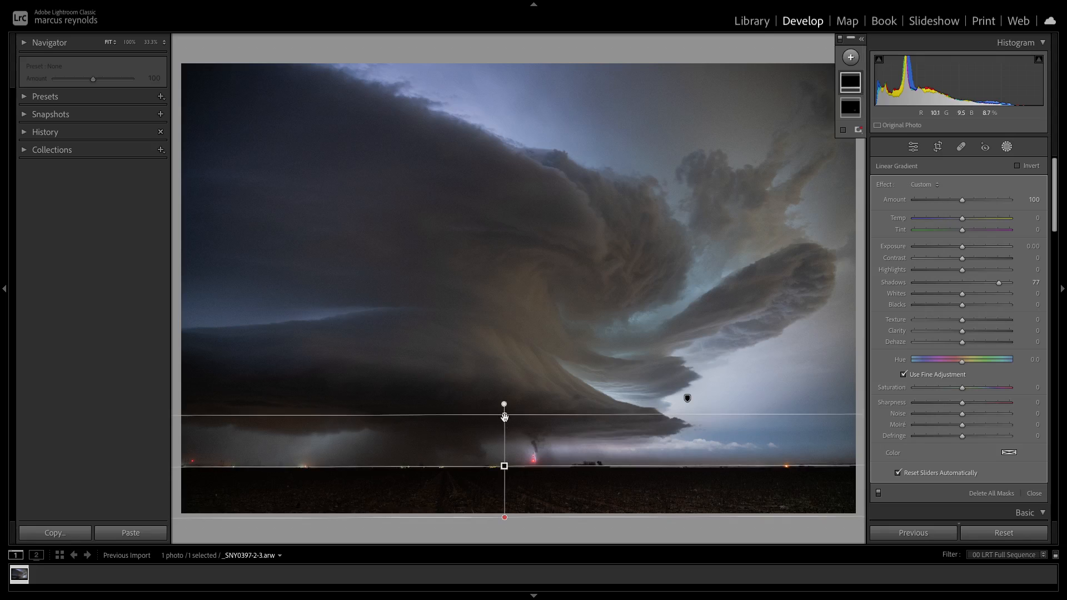
{"action": "left_click_drag", "start_coordinate": [504, 416], "coordinate": [505, 407]}
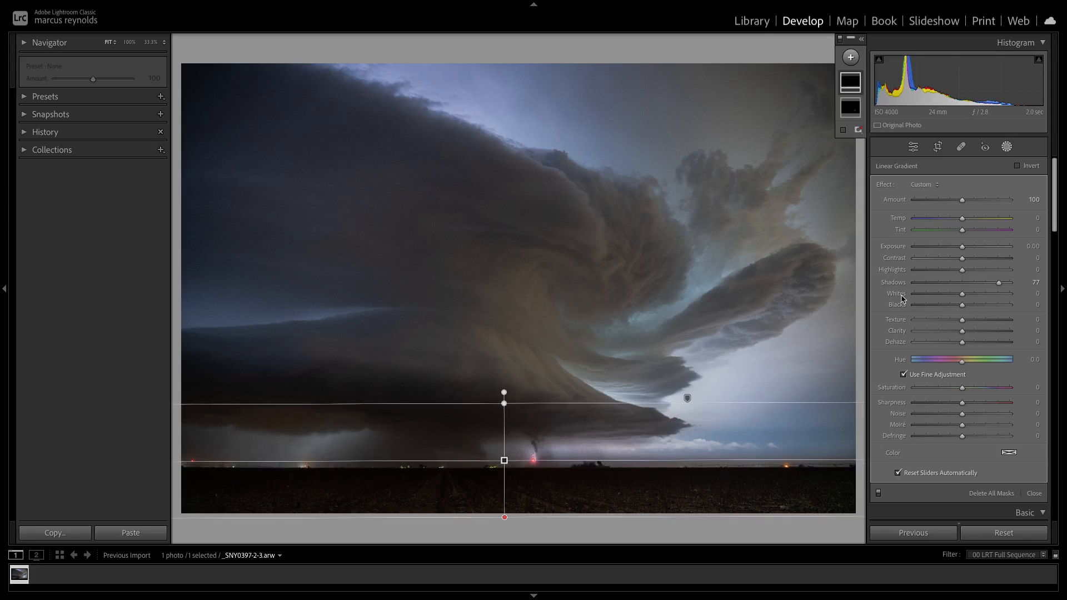
{"action": "left_click", "coordinate": [1007, 147]}
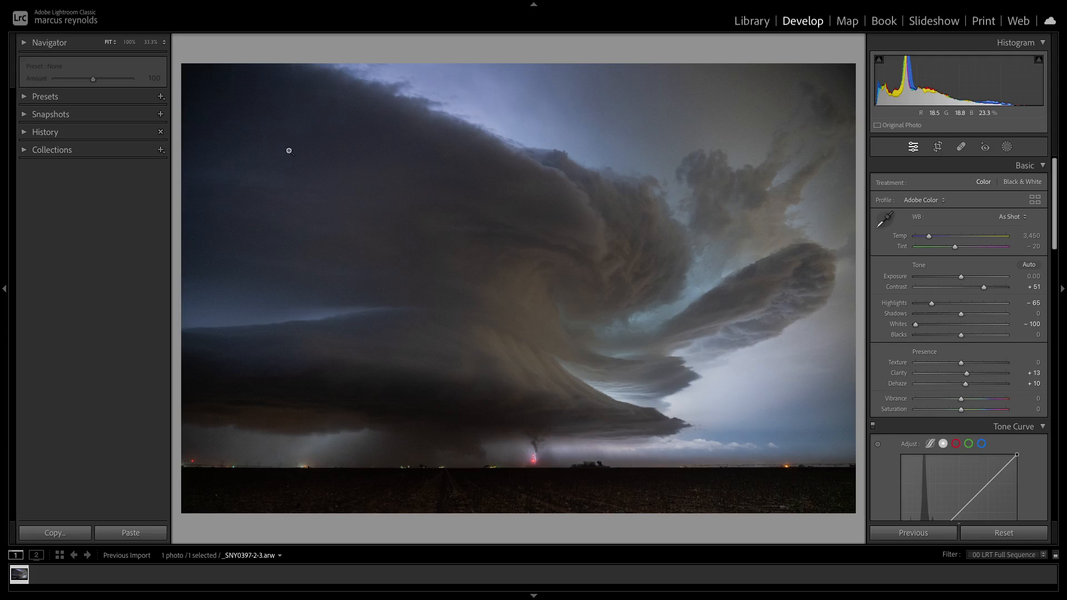
- Add another brush mask with a size of about 50, feather 79 and flow 29, and paint over the photo's dark upper corners
{"action": "left_click", "coordinate": [1006, 146]}
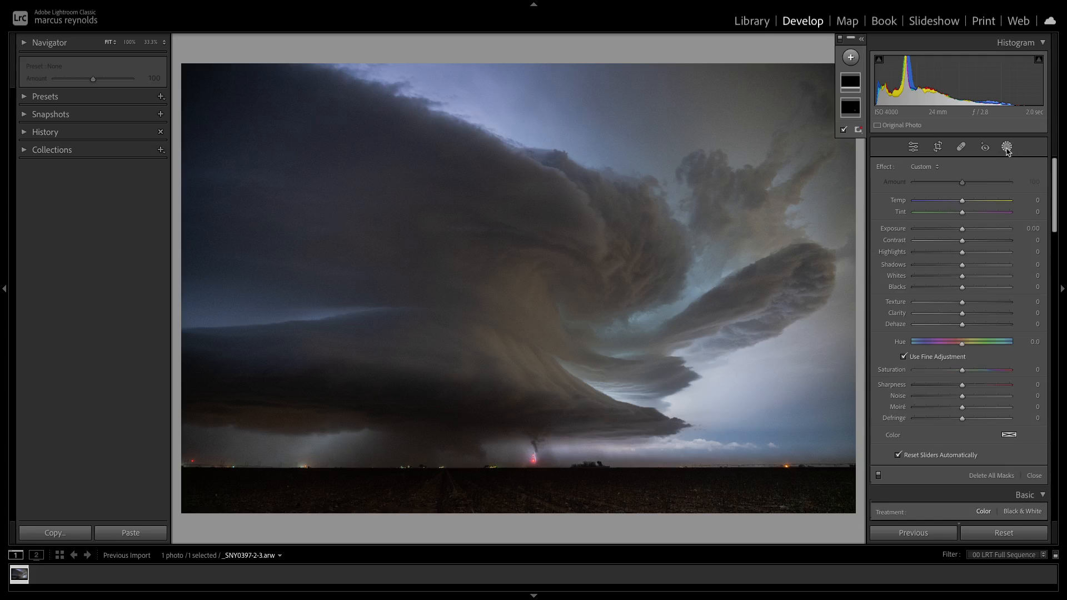
{"action": "left_click", "coordinate": [850, 57]}
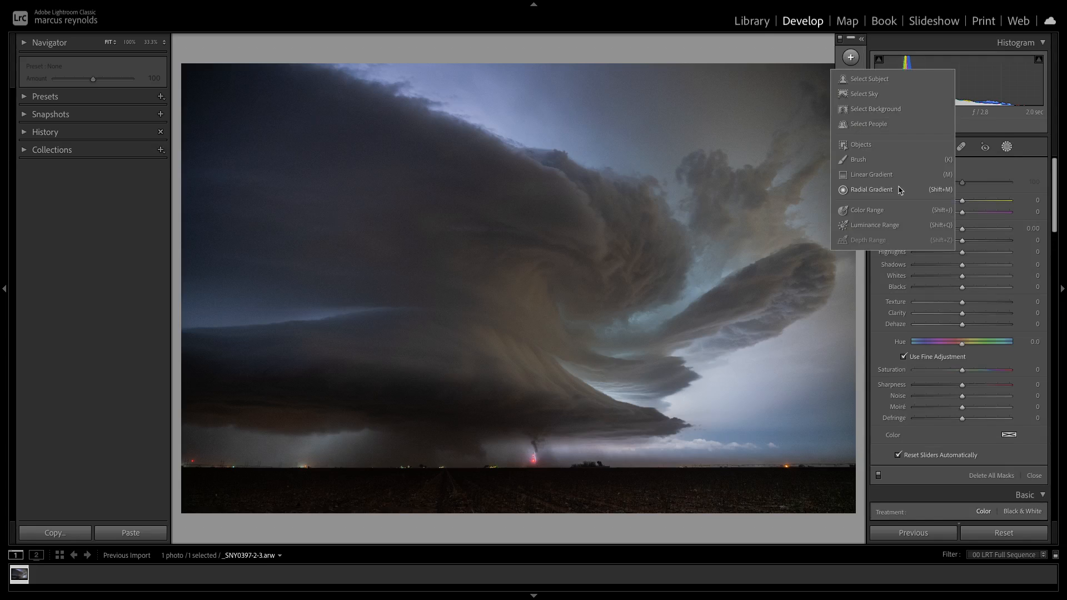
{"action": "left_click", "coordinate": [869, 160]}
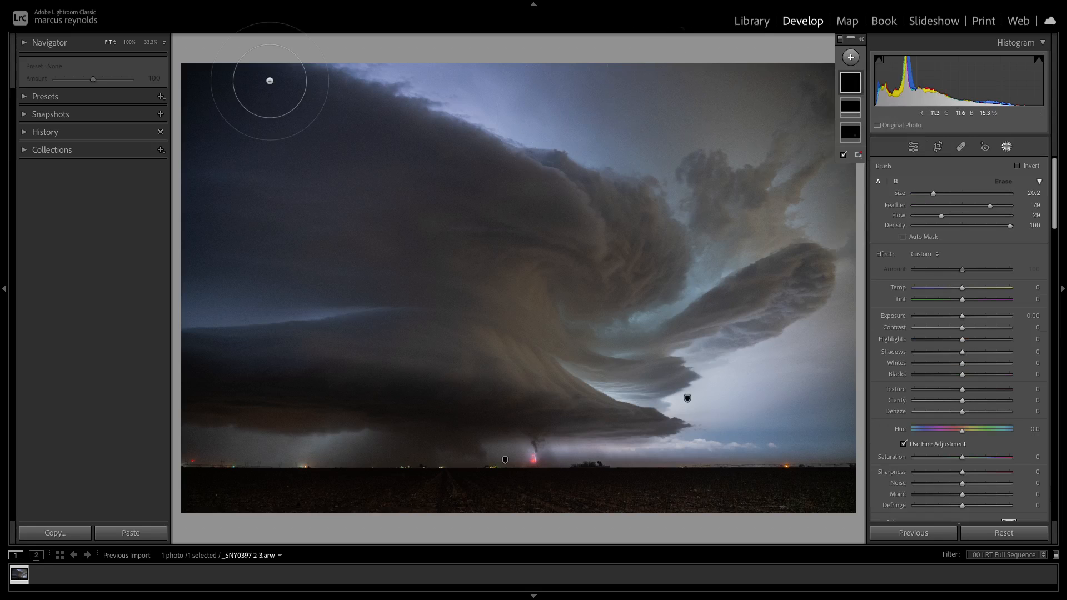
{"action": "left_click_drag", "start_coordinate": [933, 194], "coordinate": [964, 196]}
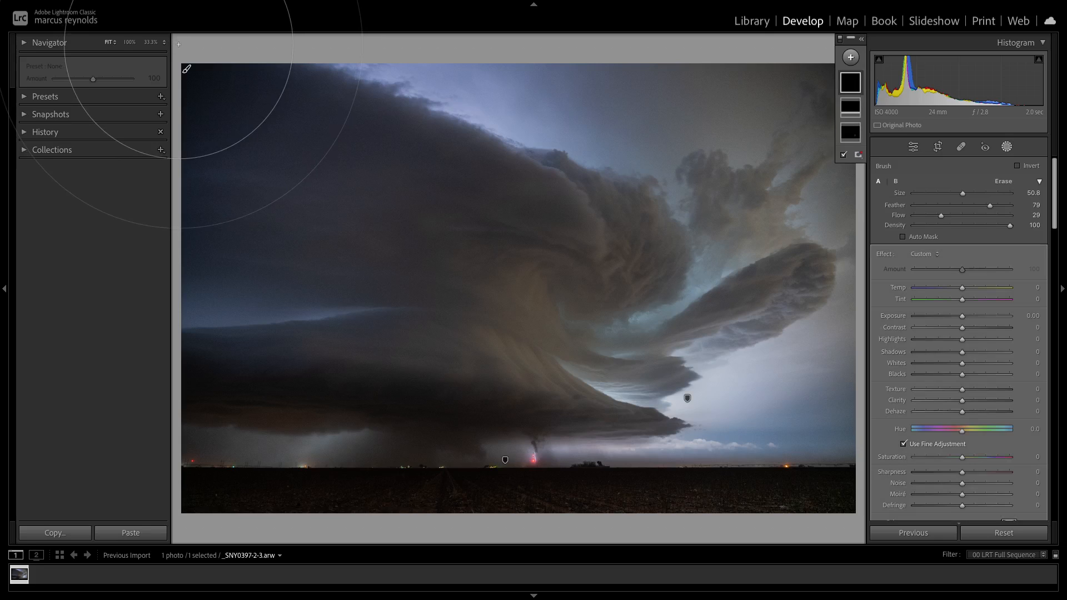
{"action": "left_click", "coordinate": [185, 47]}
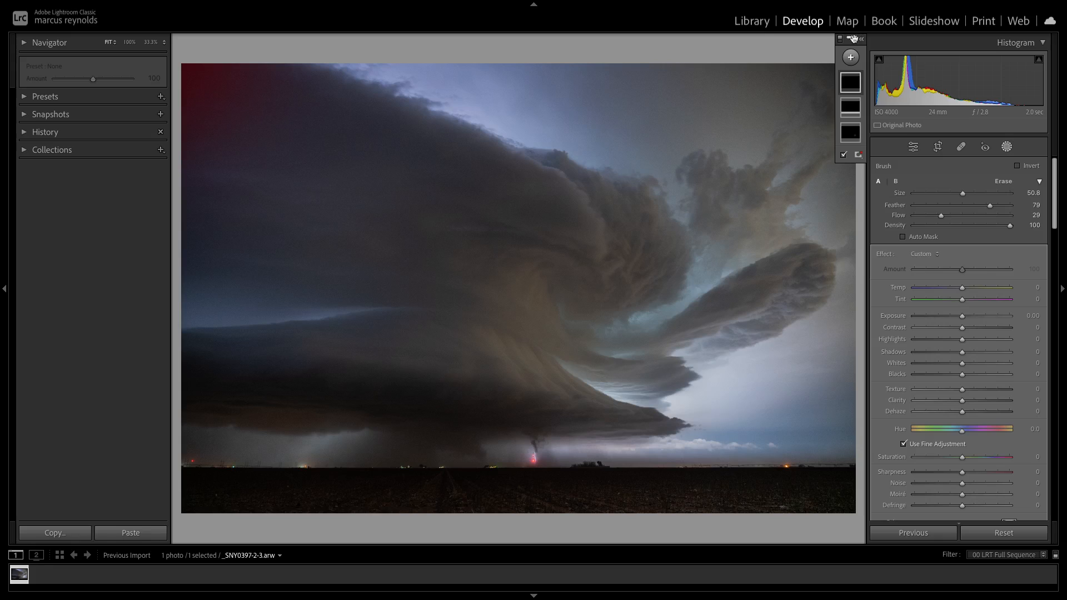
{"action": "left_click_drag", "start_coordinate": [846, 43], "coordinate": [609, 135]}
{"action": "scroll", "coordinate": [826, 68], "scroll_direction": "down", "scroll_amount": 2}
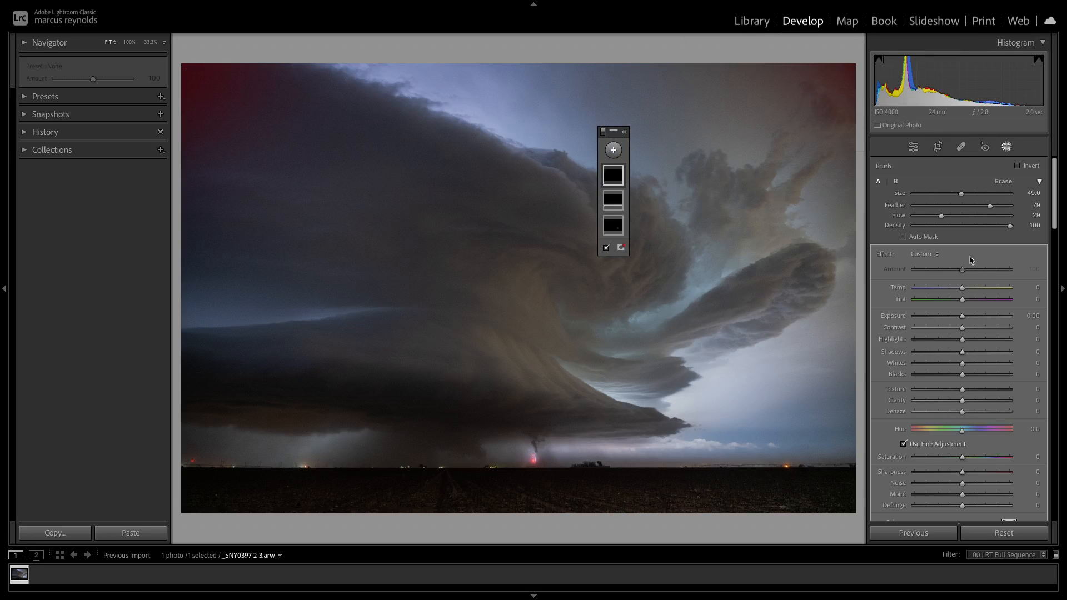
- Set the corner brush mask's Exposure to 1.92 and Shadows to 100
{"action": "left_click", "coordinate": [970, 316]}
{"action": "left_click_drag", "start_coordinate": [972, 317], "coordinate": [985, 318]}
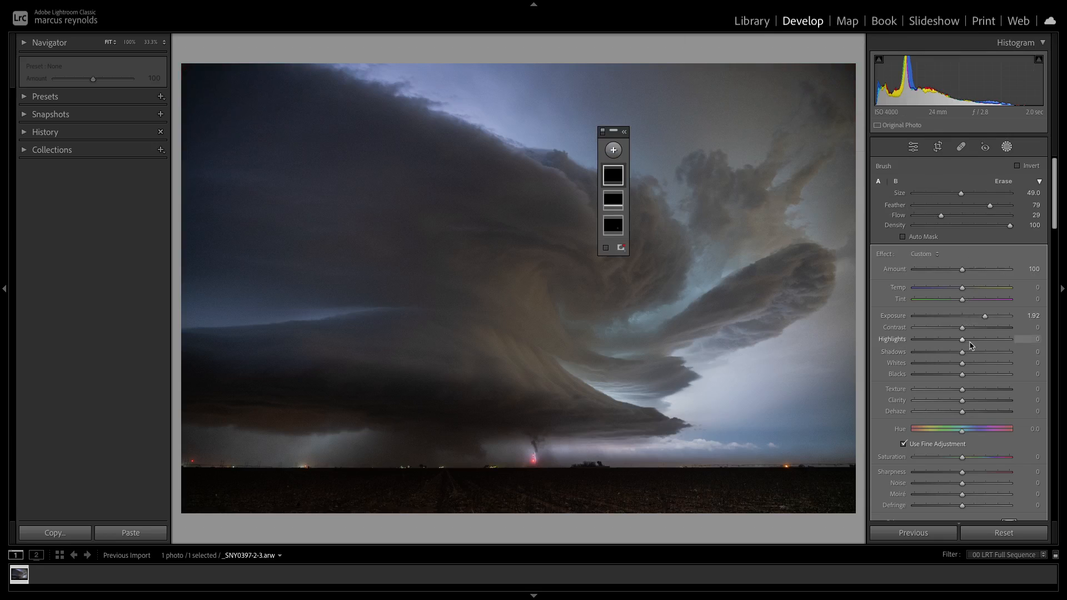
{"action": "left_click_drag", "start_coordinate": [974, 354], "coordinate": [1029, 352]}
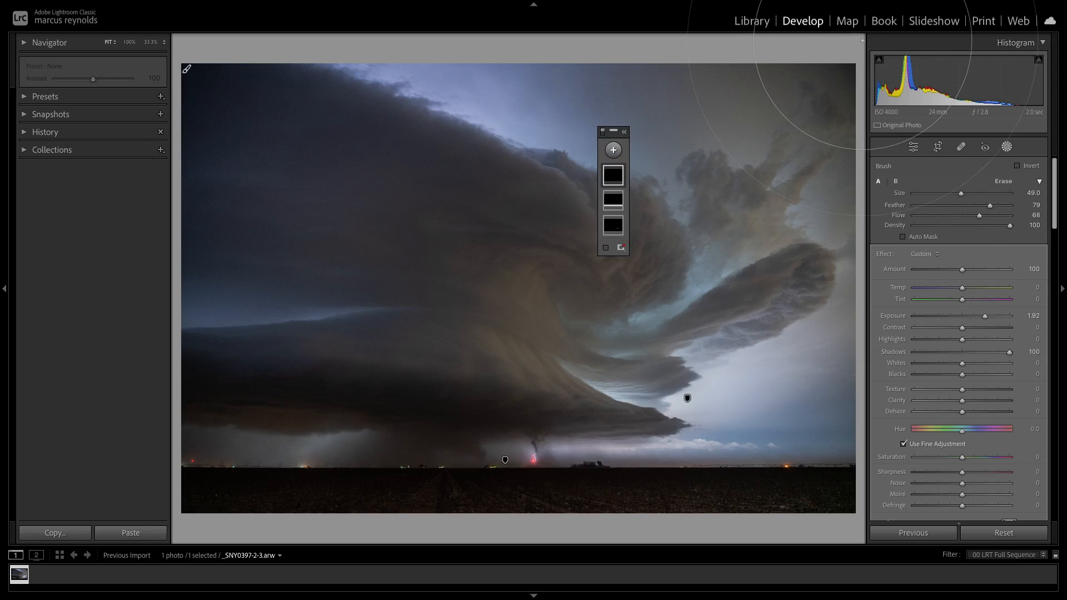
- Try an extra brush stroke at flow 68 over the photo's upper-right corner, undo it, and leave masking with the mask panel docked
{"action": "left_click", "coordinate": [863, 40]}
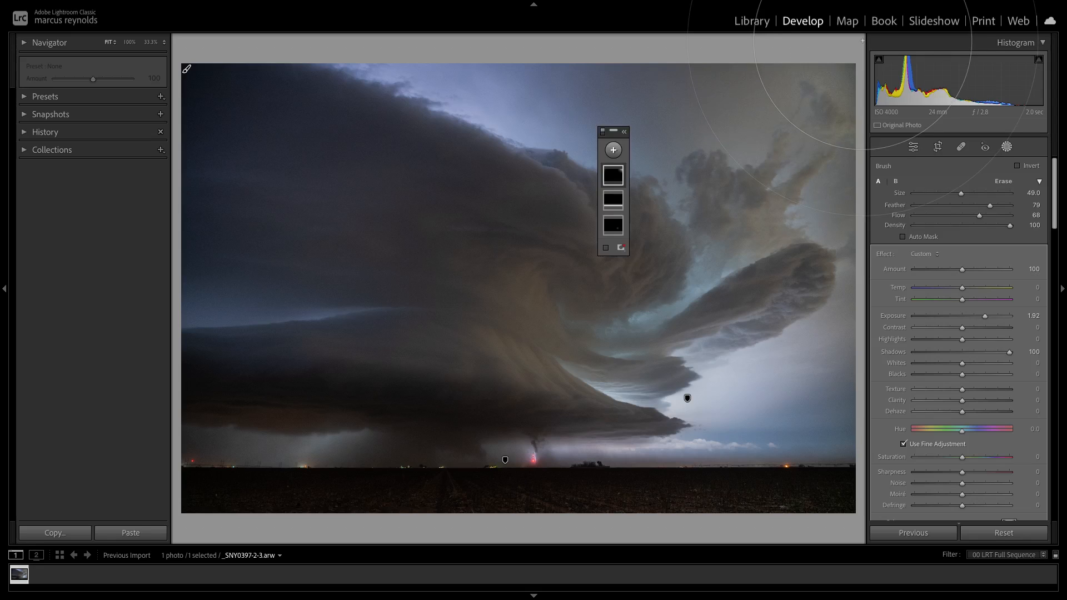
{"action": "key", "text": "ctrl+z"}
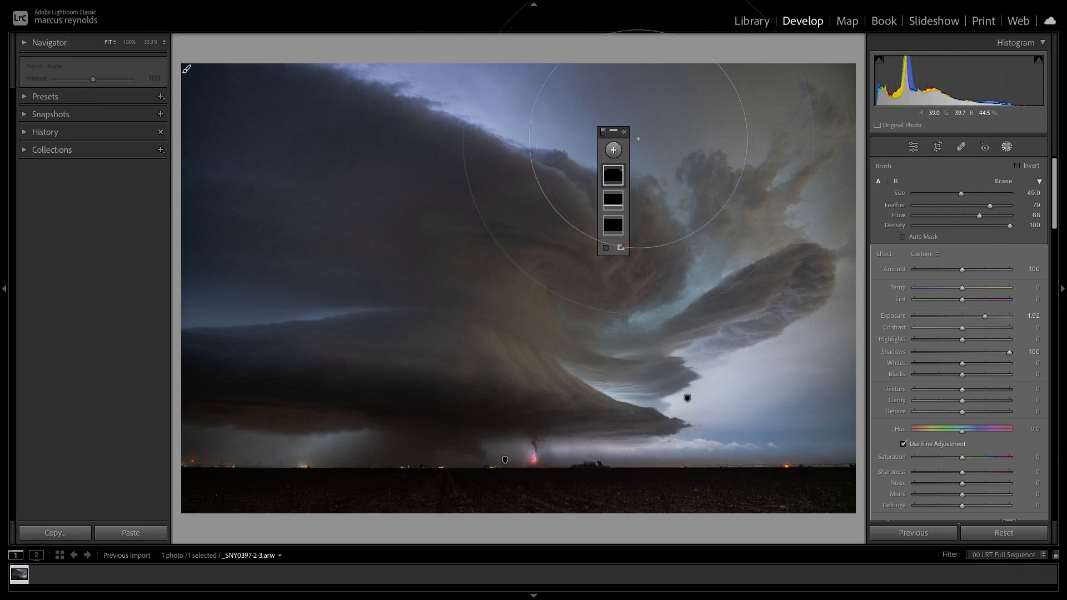
{"action": "left_click_drag", "start_coordinate": [612, 131], "coordinate": [851, 39]}
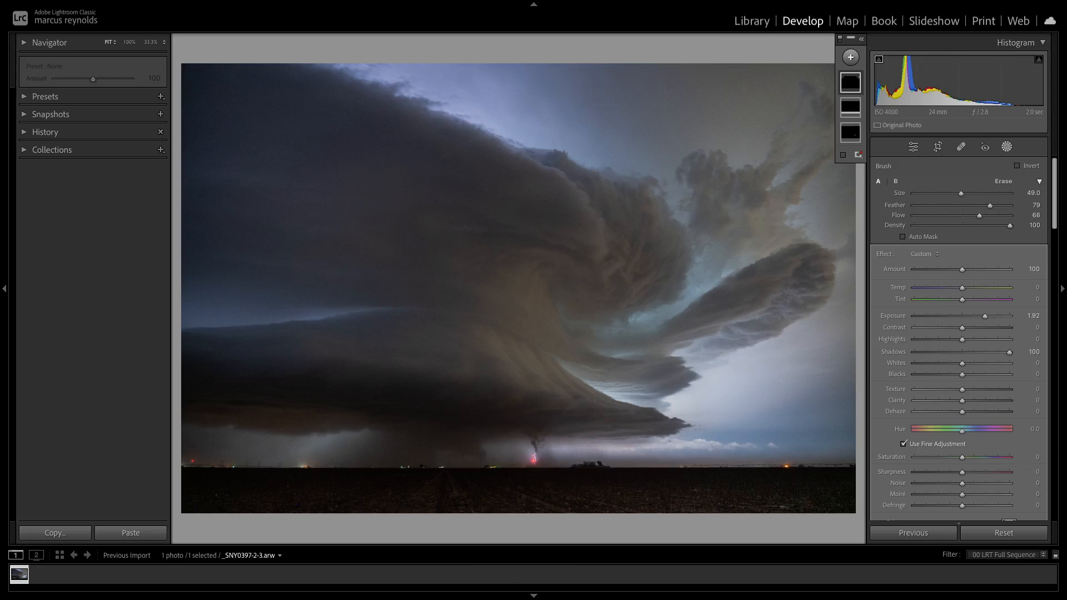
{"action": "left_click", "coordinate": [1007, 148]}
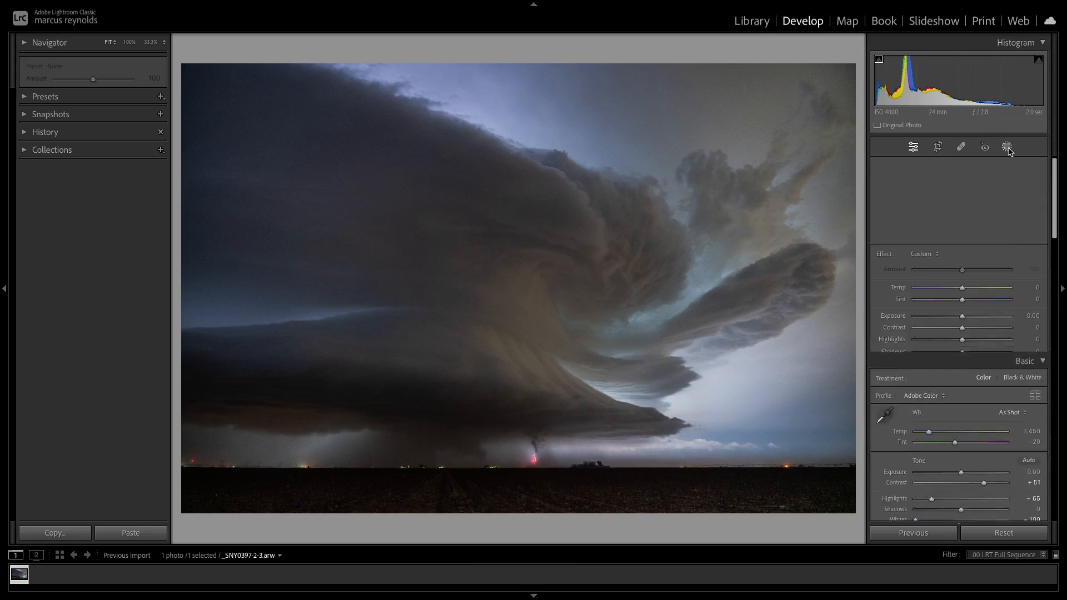
{"action": "right_click", "coordinate": [489, 221]}
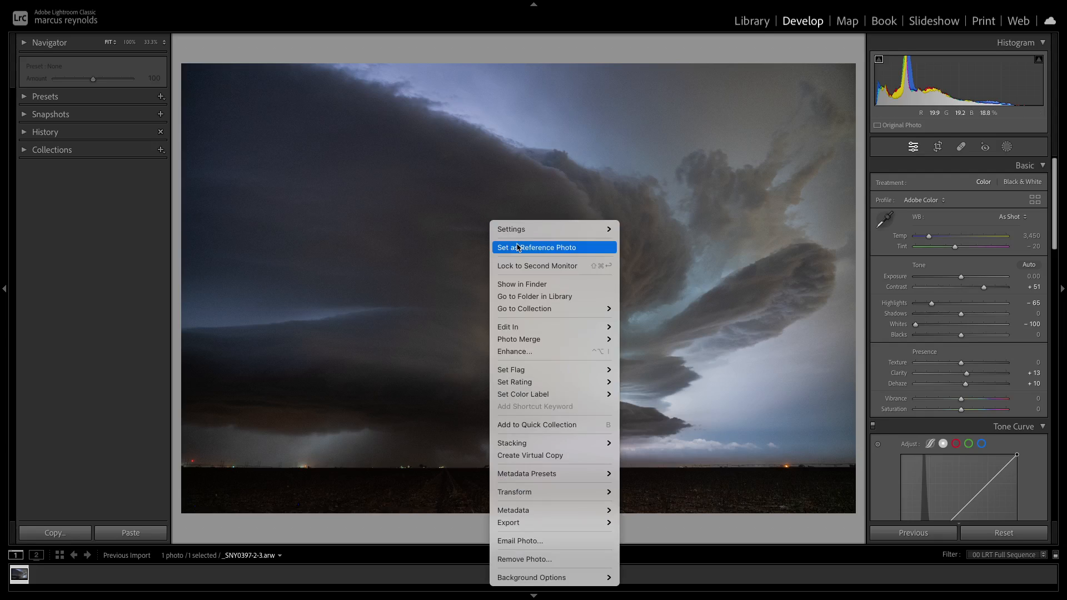
{"action": "left_click", "coordinate": [602, 75]}
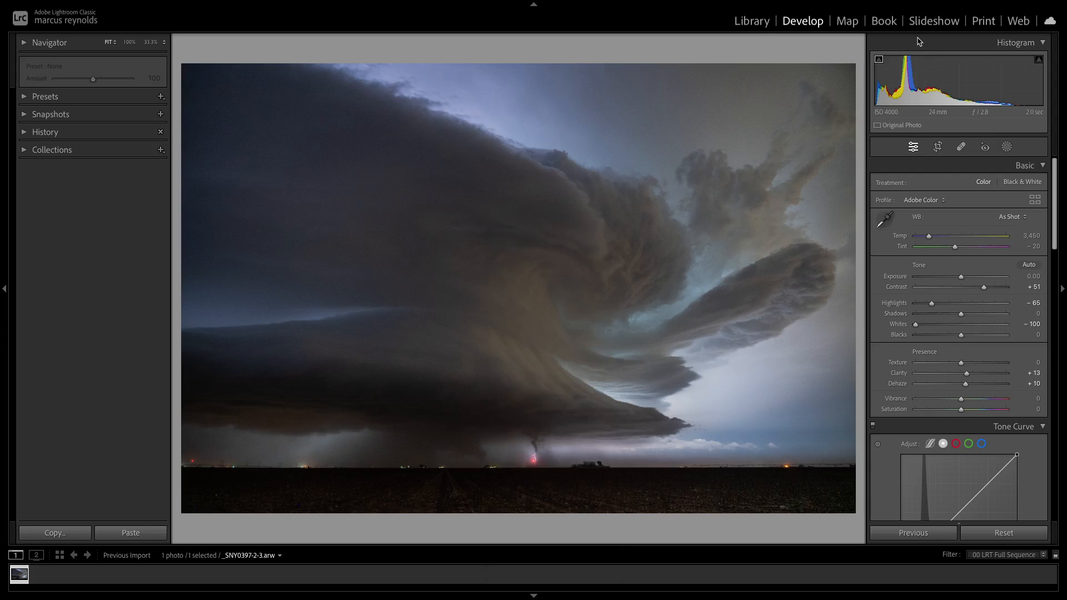
- Send the storm photo to Topaz DeNoise AI as a copy with Lightroom adjustments
{"action": "right_click", "coordinate": [515, 183]}
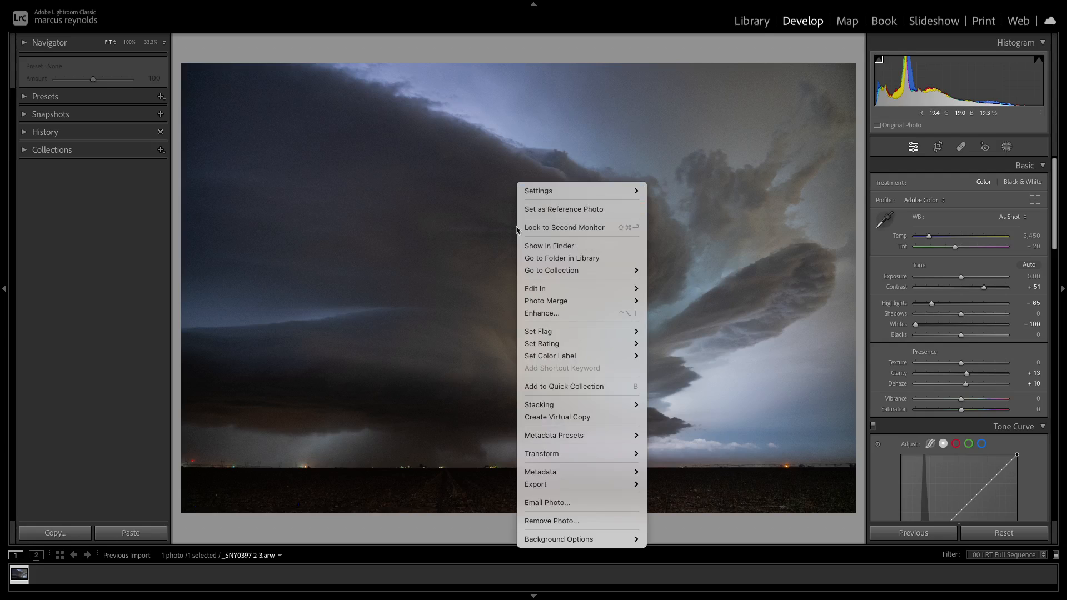
{"action": "mouse_move", "coordinate": [556, 289]}
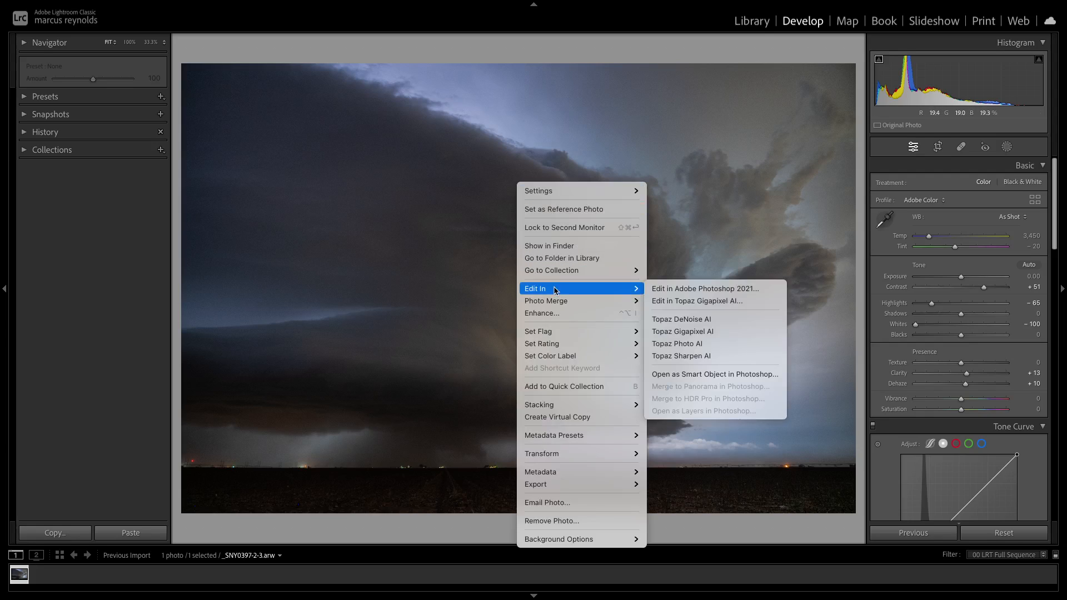
{"action": "left_click", "coordinate": [704, 320]}
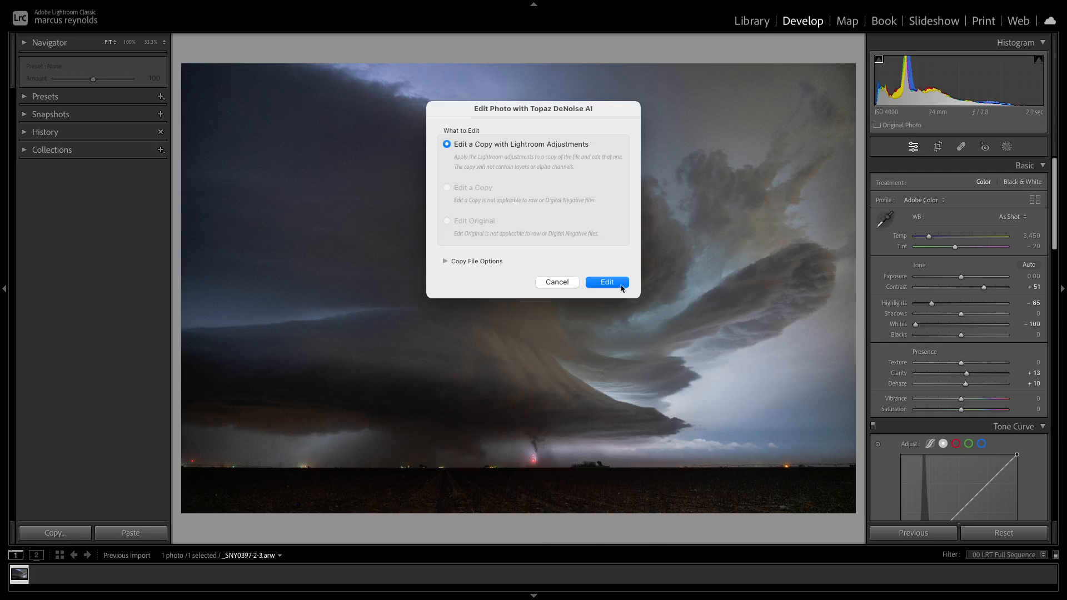
{"action": "left_click", "coordinate": [622, 281]}
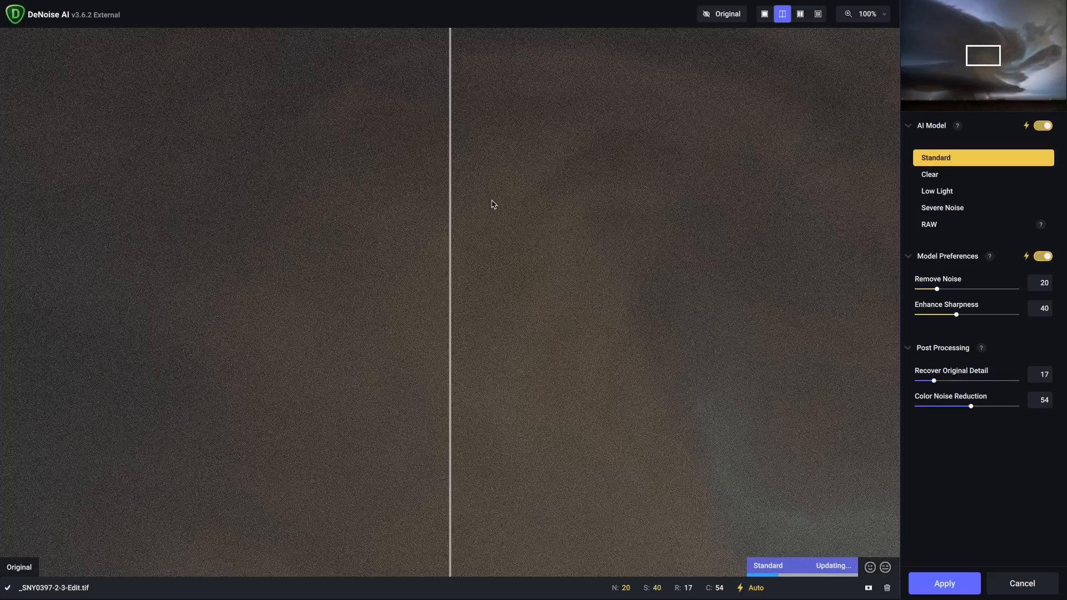
- Check the split noise preview over the whole storm, and apply the denoising with the Standard AI model
{"action": "scroll", "coordinate": [589, 249], "scroll_direction": "down", "scroll_amount": 5}
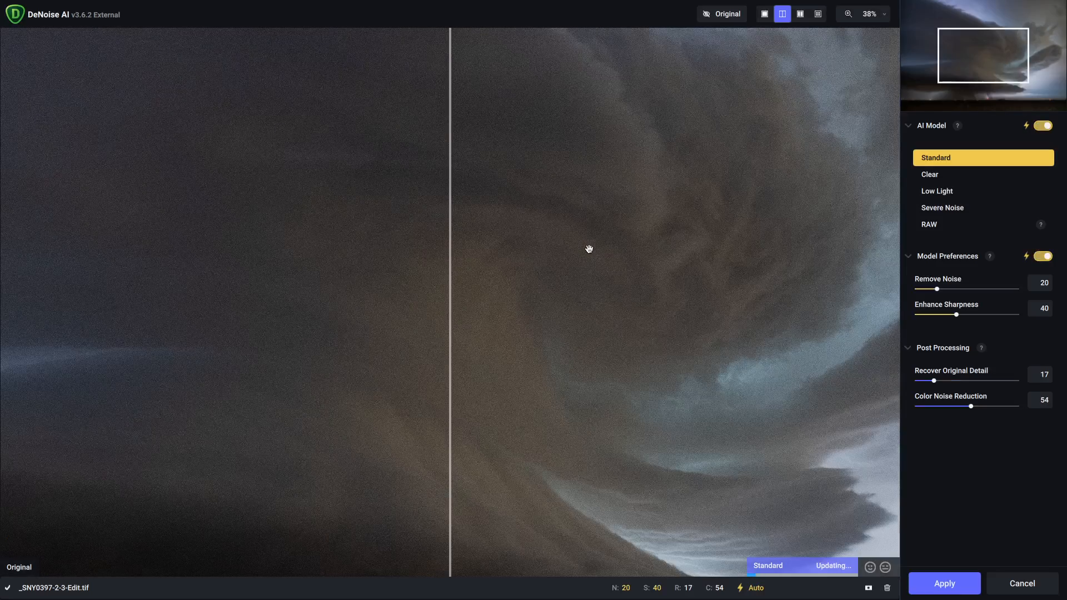
{"action": "scroll", "coordinate": [590, 249], "scroll_direction": "down", "scroll_amount": 3}
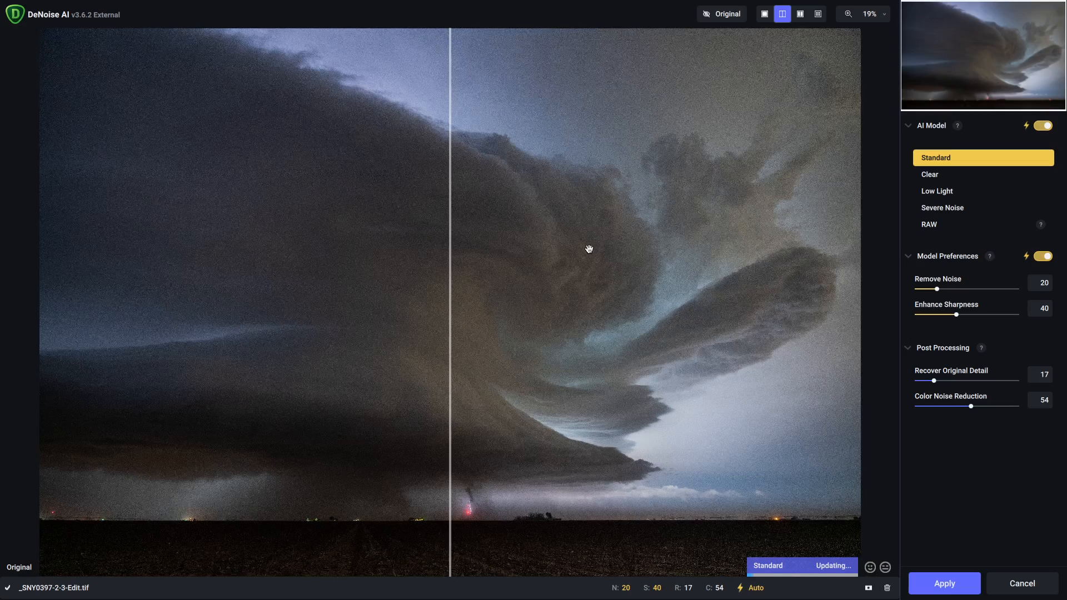
{"action": "scroll", "coordinate": [573, 269], "scroll_direction": "up", "scroll_amount": 3}
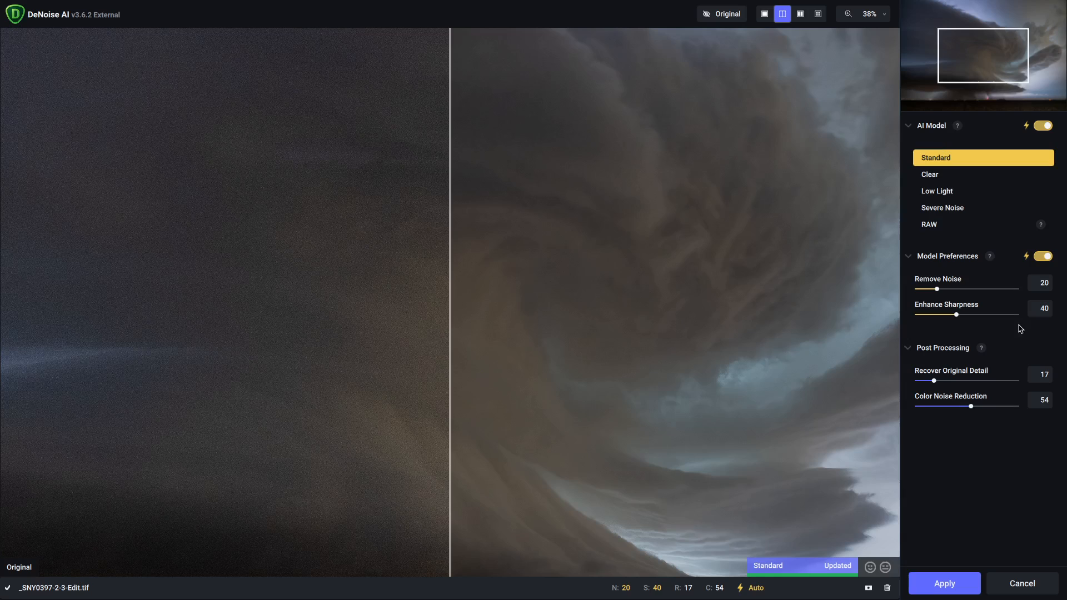
{"action": "left_click", "coordinate": [982, 381]}
{"action": "left_click", "coordinate": [941, 593]}
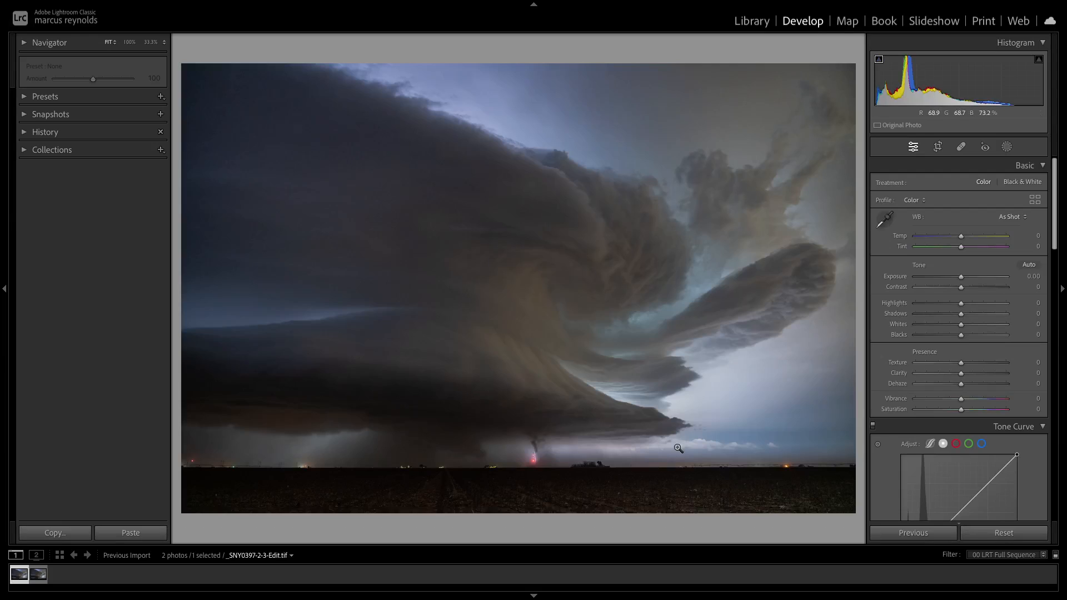
- Inspect the denoised TIFF's cloud detail at 100%, and open a copy with Lightroom adjustments in Adobe Photoshop 2021
{"action": "left_click", "coordinate": [692, 434]}
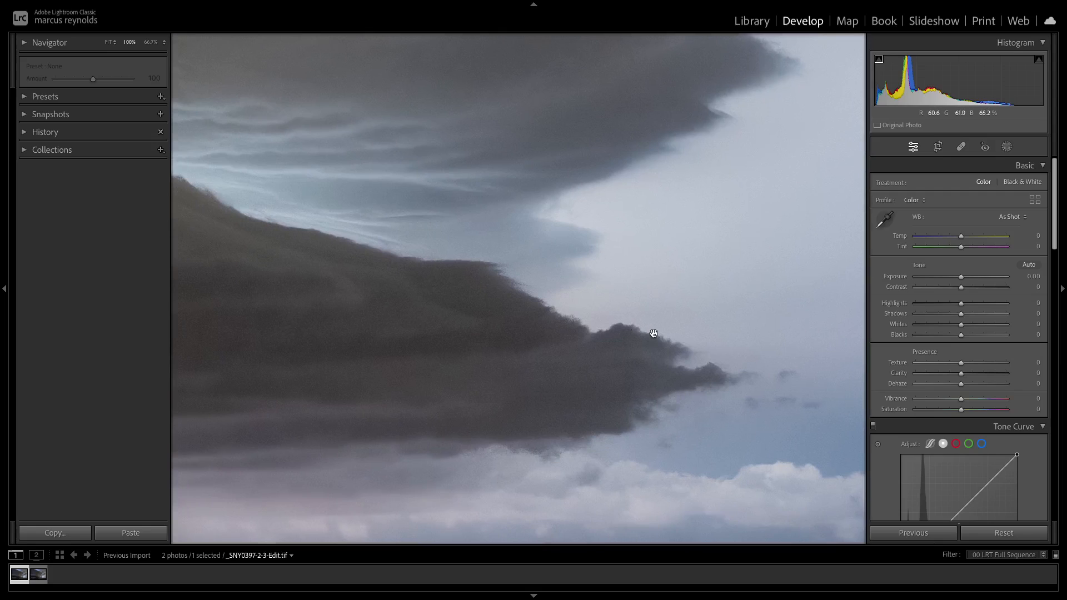
{"action": "left_click", "coordinate": [535, 296]}
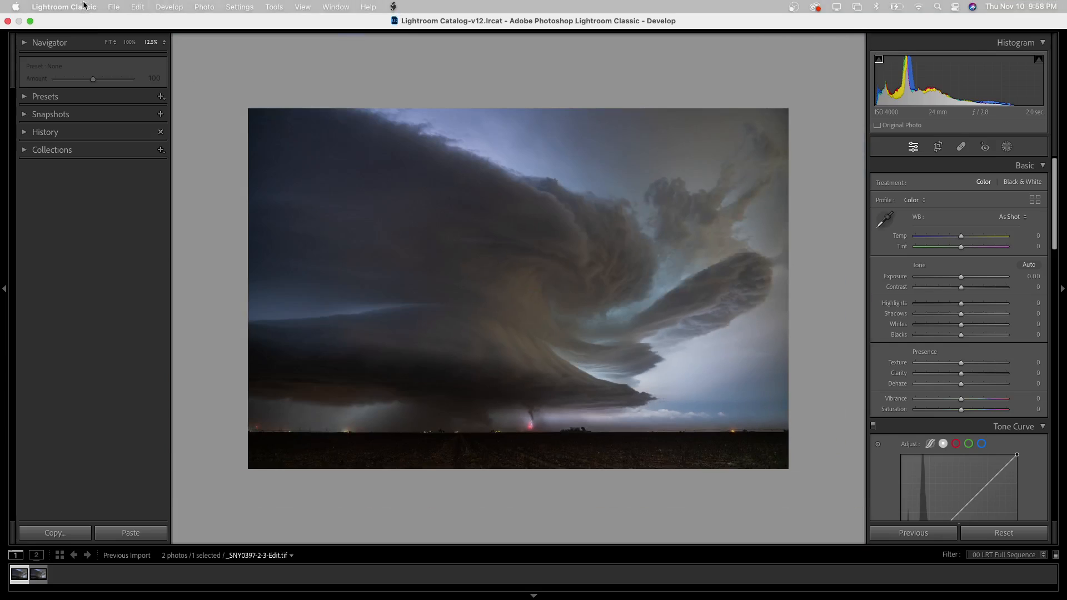
{"action": "left_click", "coordinate": [107, 43]}
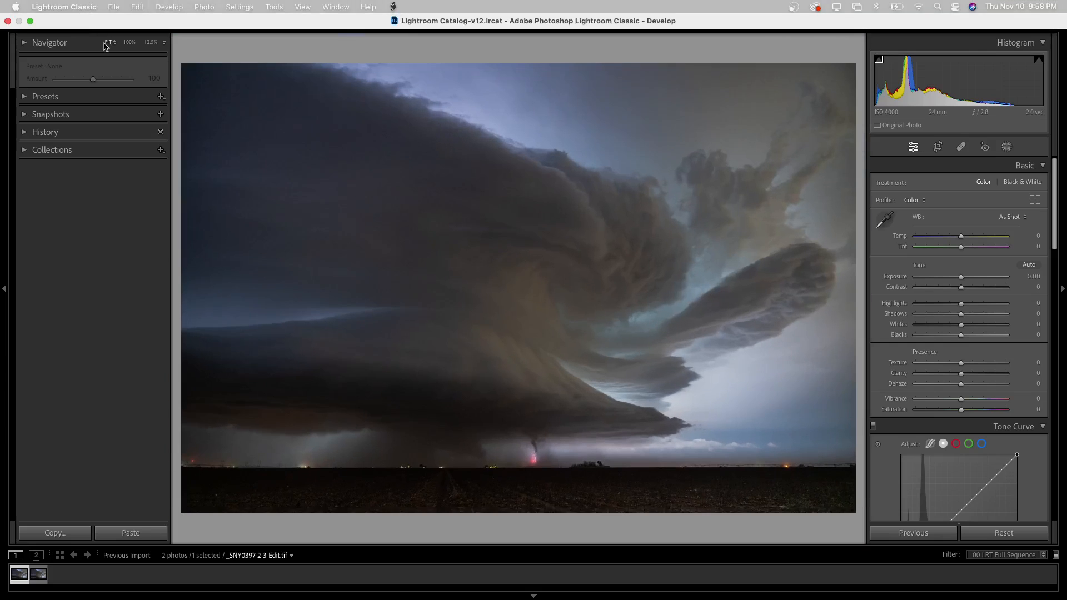
{"action": "right_click", "coordinate": [530, 175]}
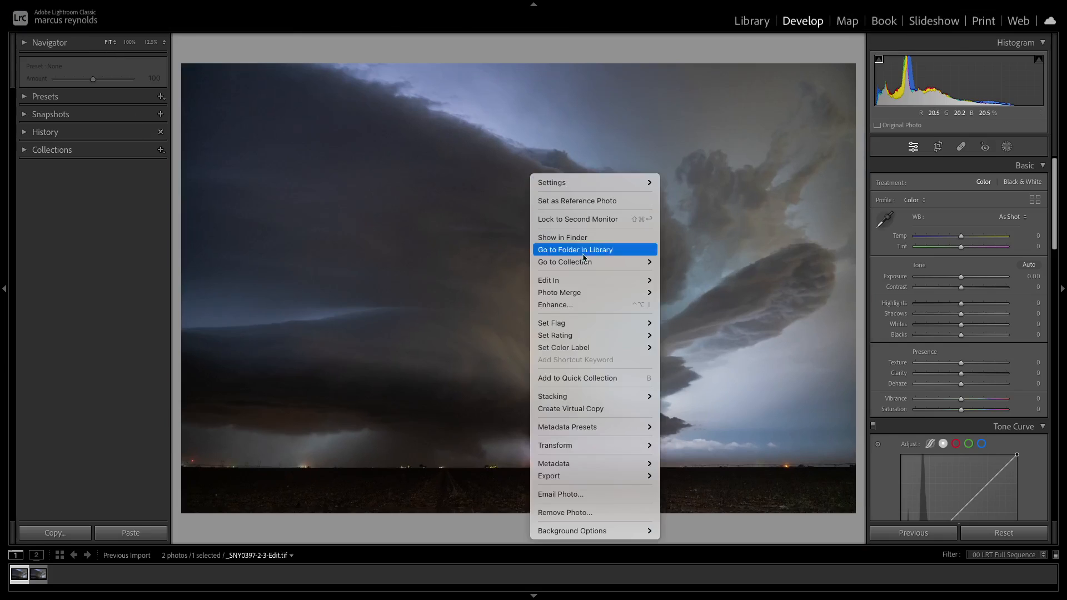
{"action": "mouse_move", "coordinate": [584, 282]}
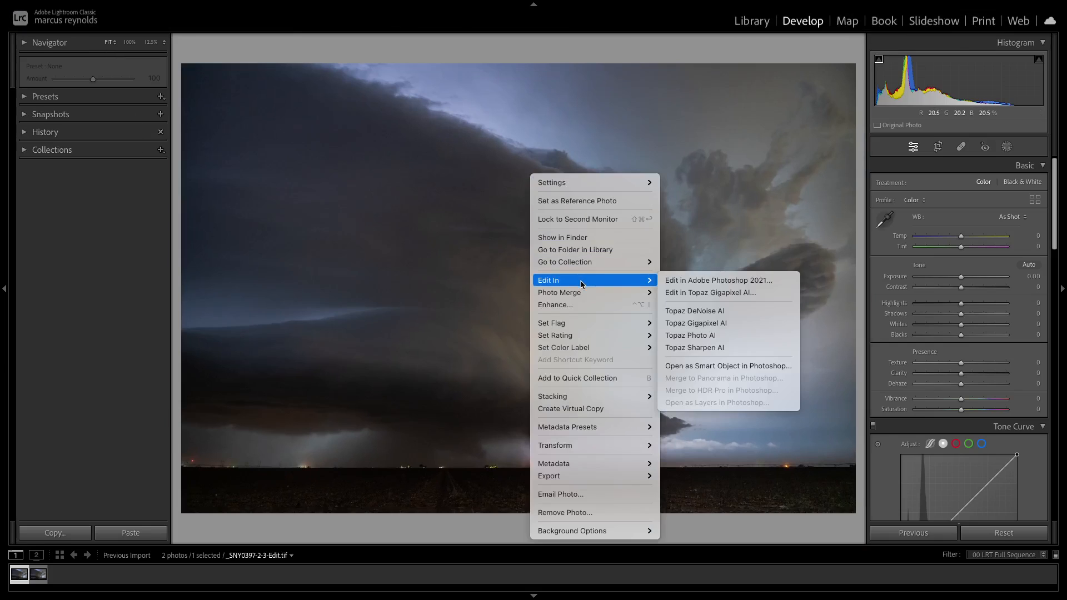
{"action": "left_click", "coordinate": [708, 285]}
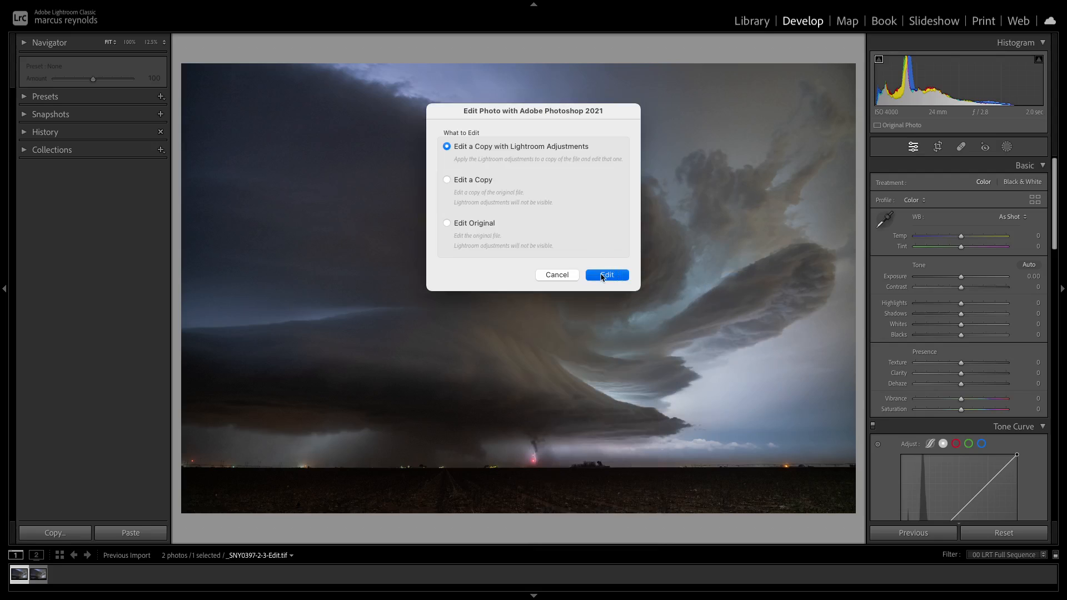
{"action": "left_click", "coordinate": [603, 276]}
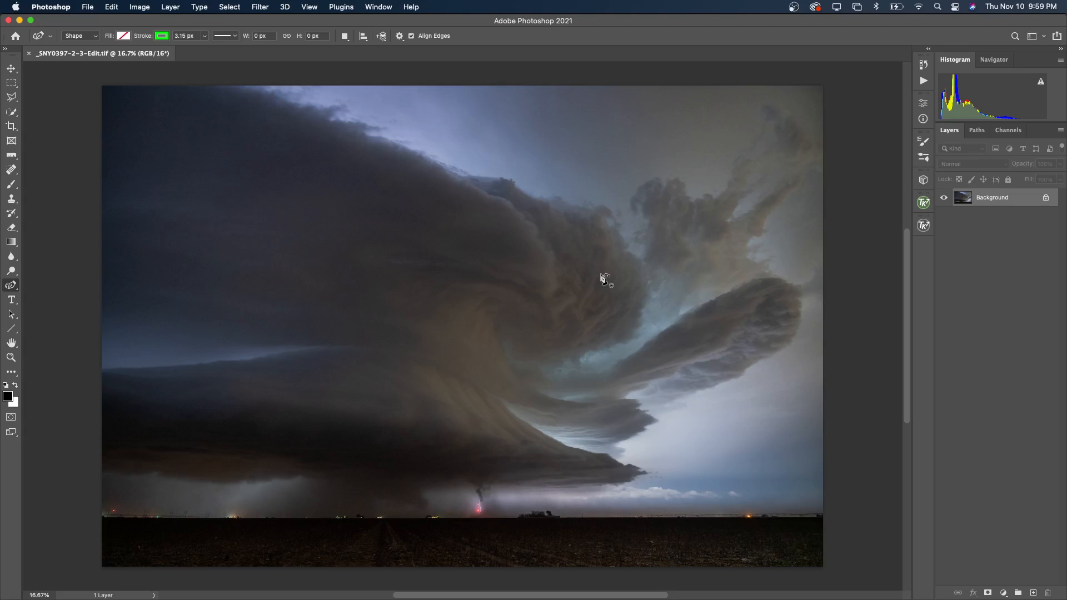
- Open Land&SkyPhotoWatermark.png from the Desktop's Watermarks folder as a second document
{"action": "right_click", "coordinate": [291, 50]}
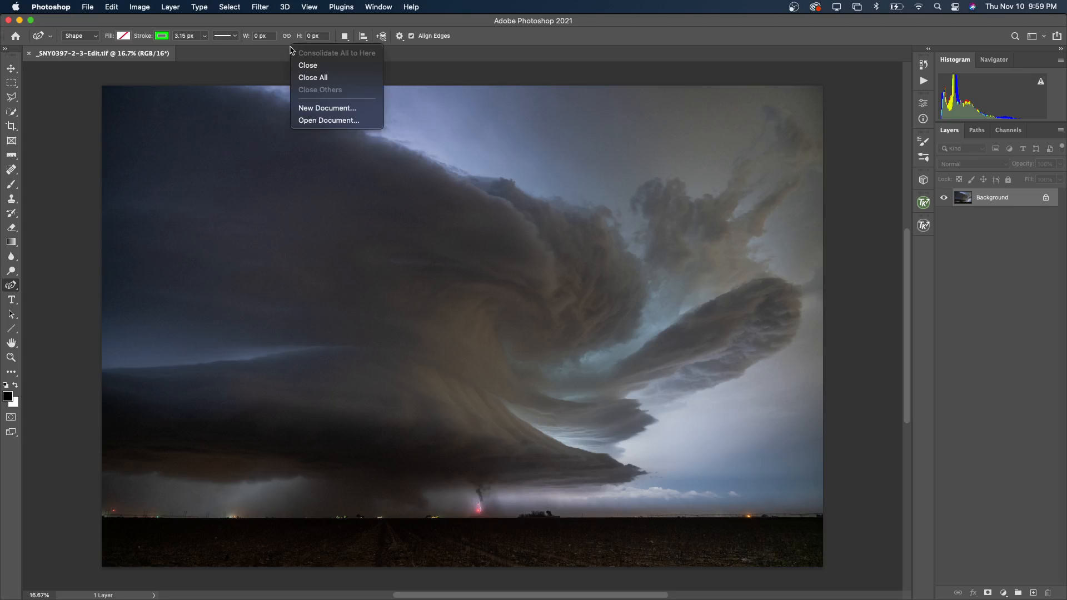
{"action": "left_click", "coordinate": [314, 119]}
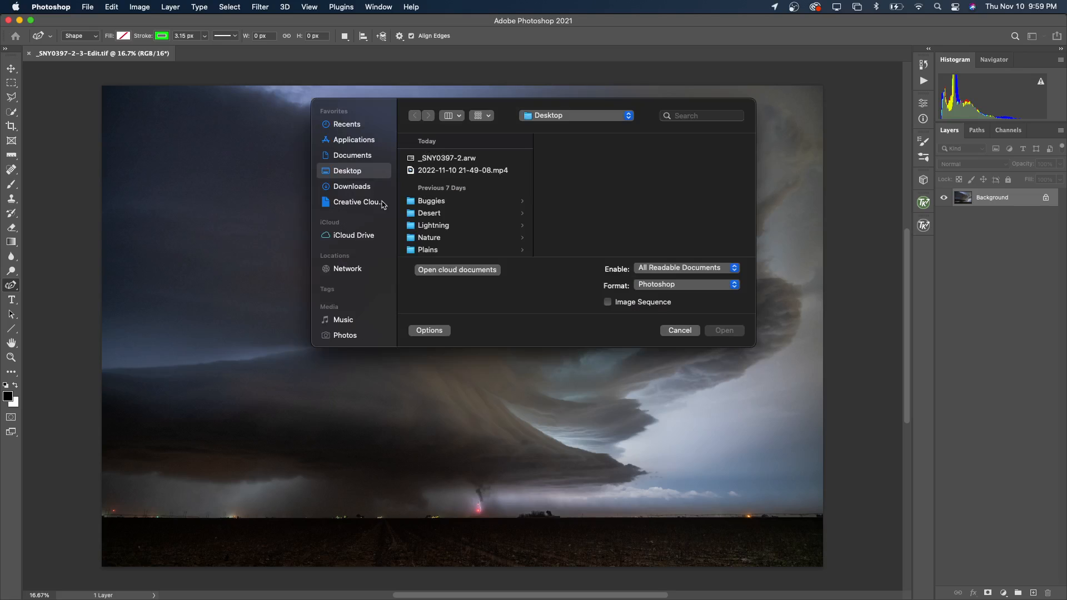
{"action": "scroll", "coordinate": [449, 203], "scroll_direction": "down", "scroll_amount": 5}
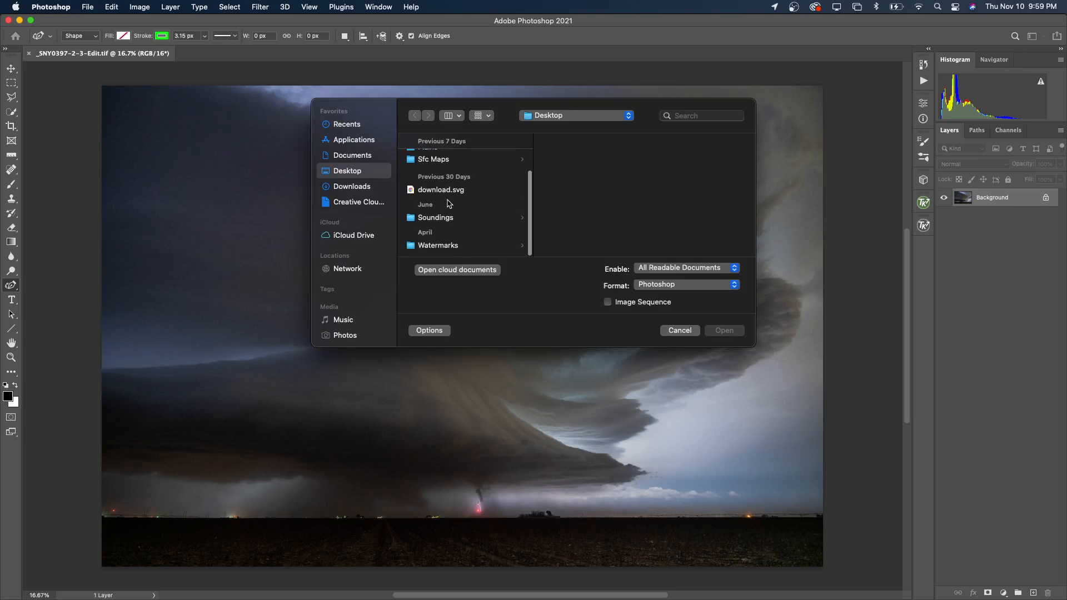
{"action": "left_click", "coordinate": [453, 246]}
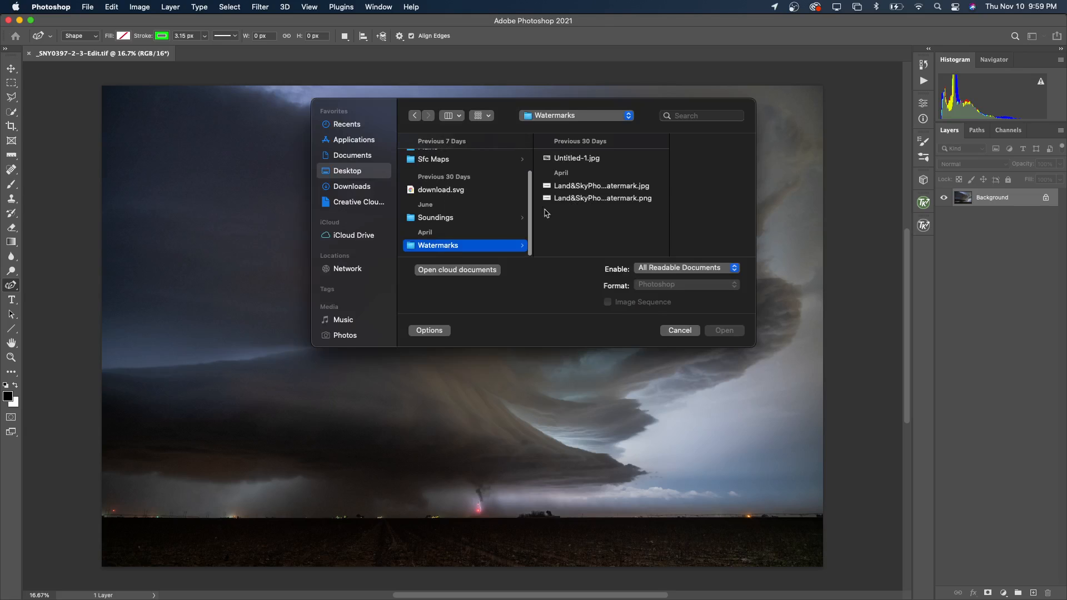
{"action": "left_click", "coordinate": [599, 201]}
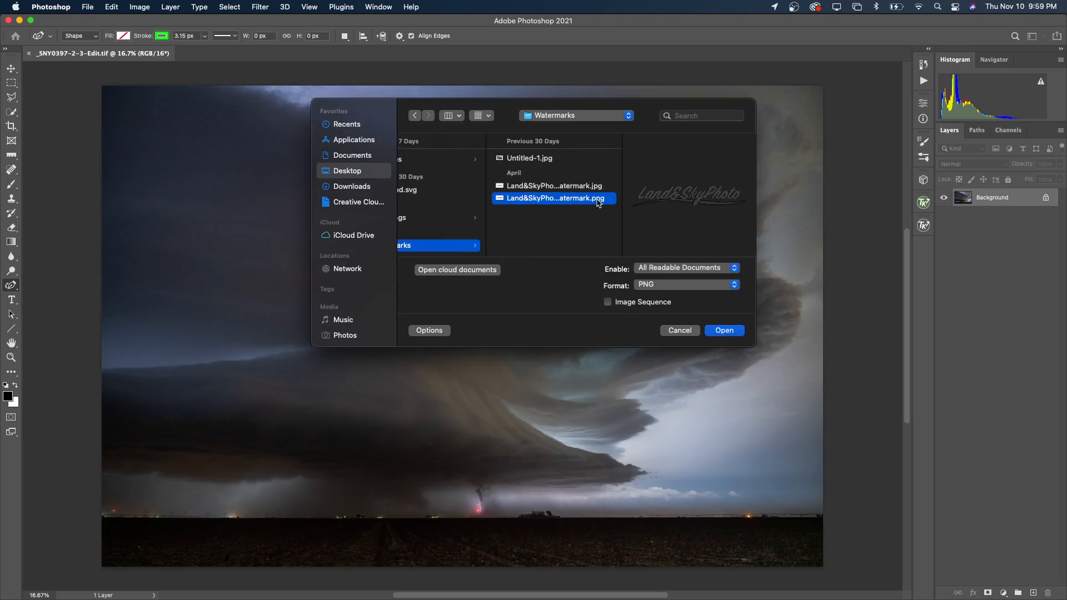
{"action": "left_click", "coordinate": [739, 331]}
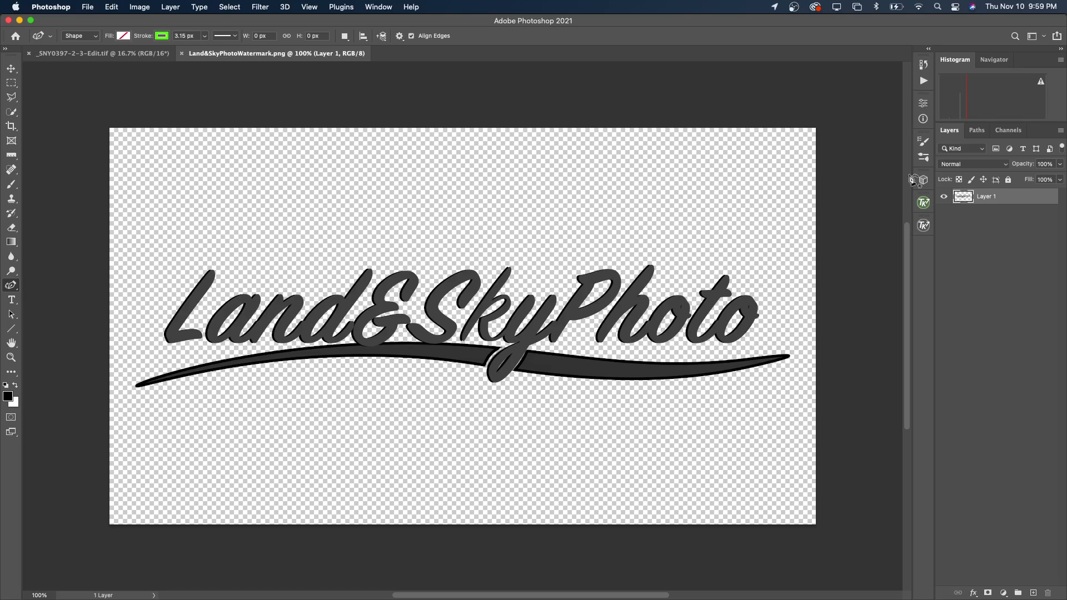
- Copy the watermark layer into the storm photo, accepting the depth and colour profile conversion, and move it onto the dark field below the horizon
{"action": "left_click_drag", "start_coordinate": [985, 199], "coordinate": [473, 389]}
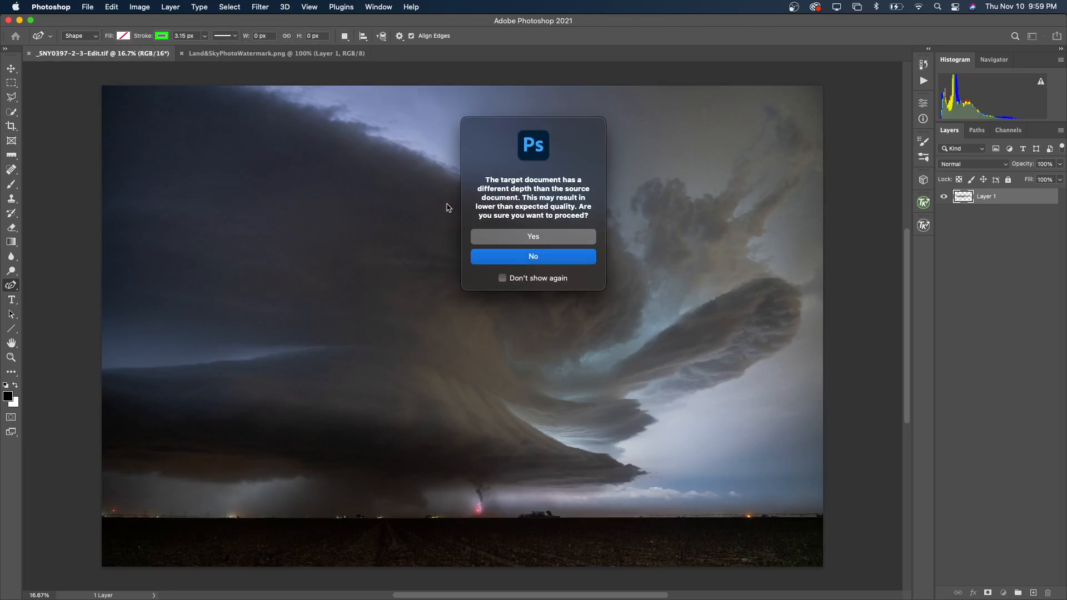
{"action": "left_click", "coordinate": [512, 237]}
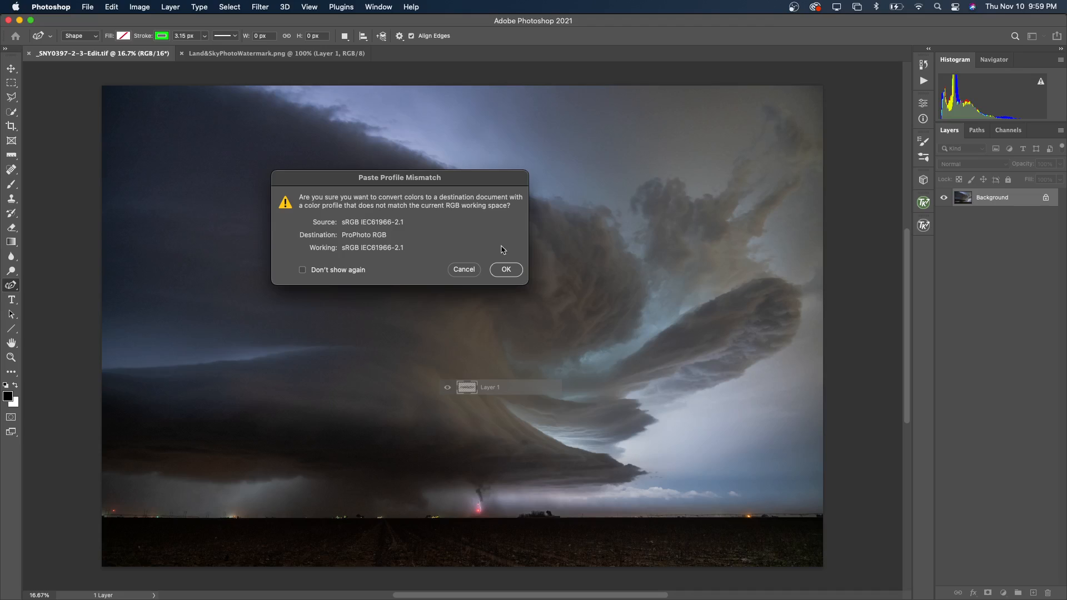
{"action": "left_click", "coordinate": [503, 271]}
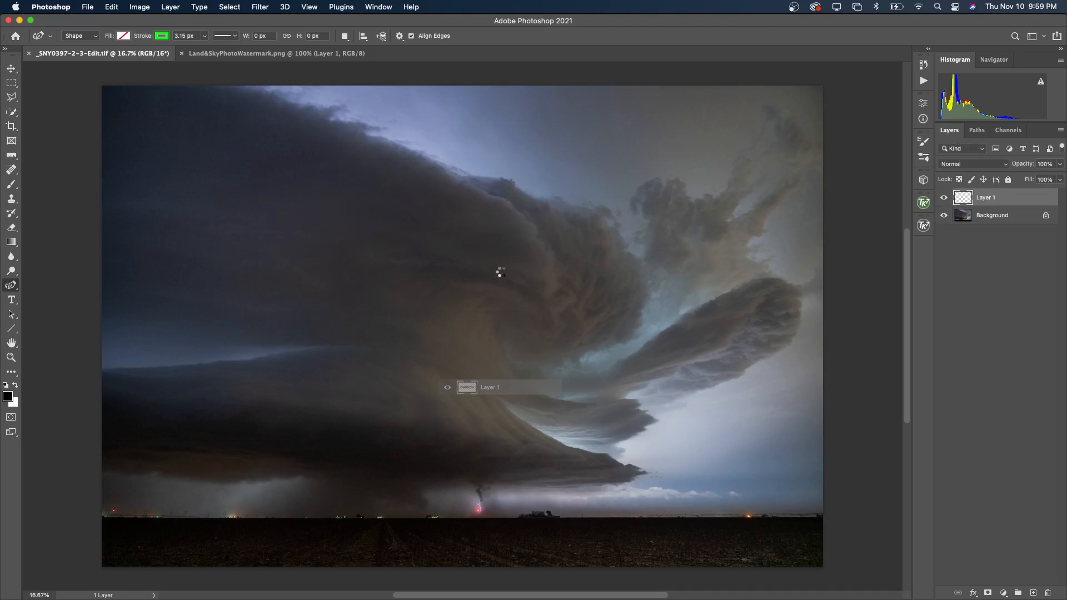
{"action": "left_click", "coordinate": [12, 68]}
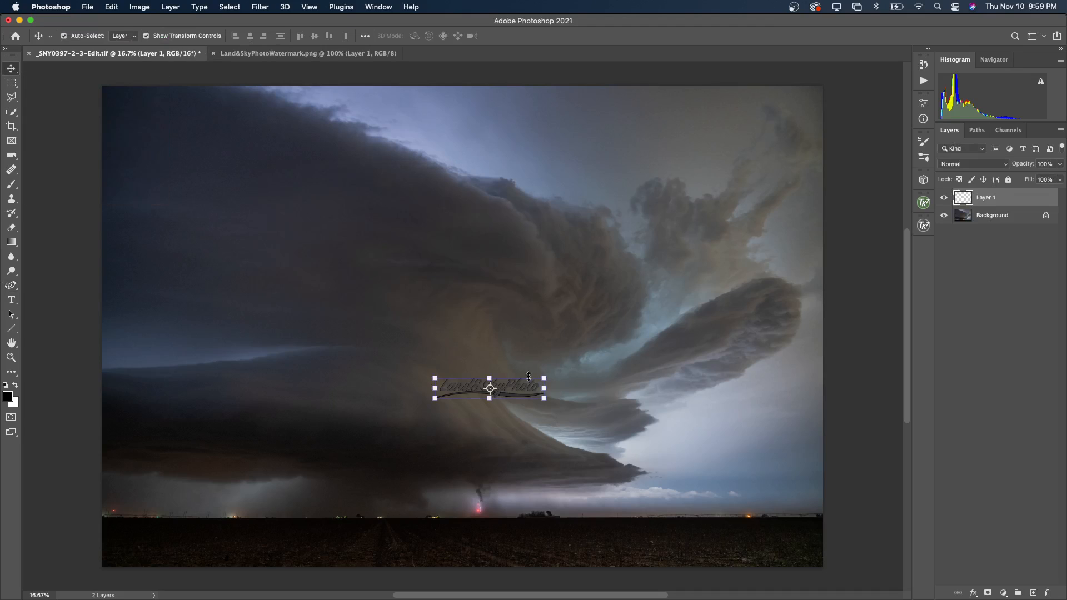
{"action": "left_click_drag", "start_coordinate": [516, 389], "coordinate": [597, 528]}
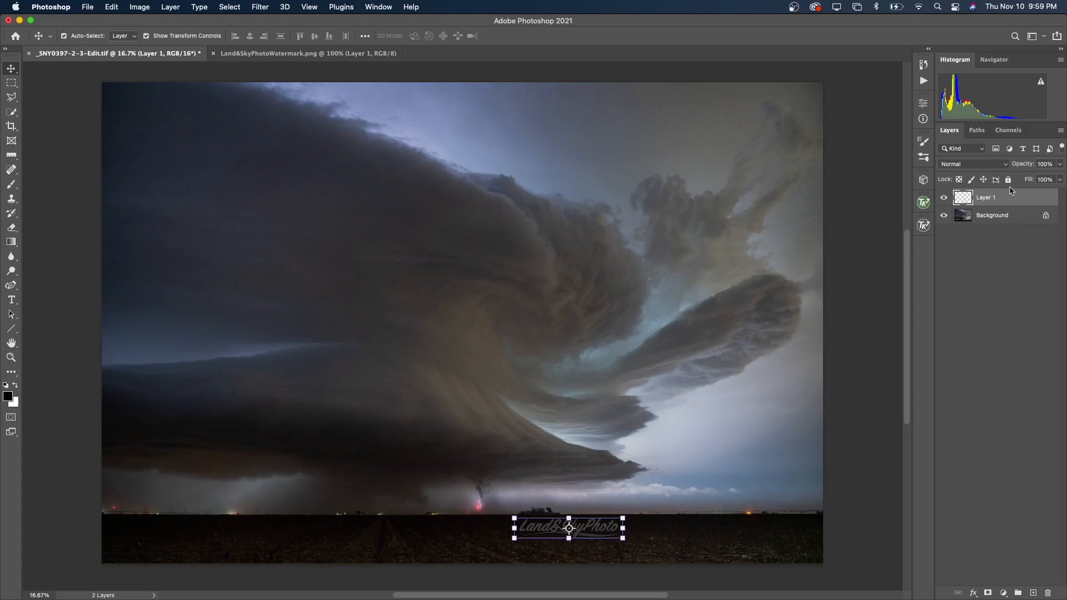
- Lower the watermark layer's opacity to 39% and deselect it
{"action": "left_click", "coordinate": [1060, 164]}
{"action": "left_click_drag", "start_coordinate": [1060, 166], "coordinate": [1035, 180]}
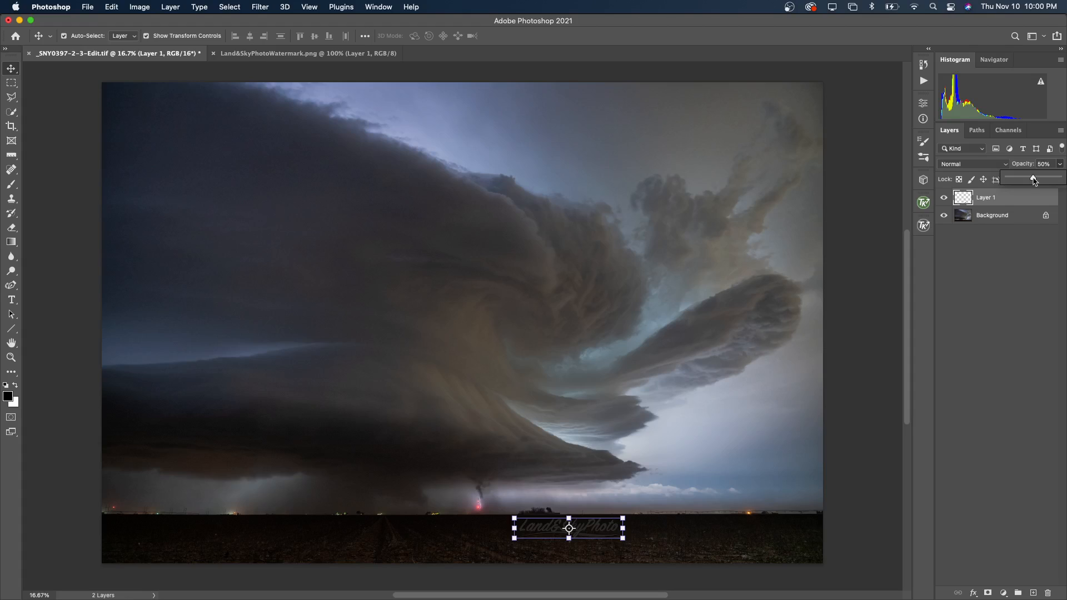
{"action": "mouse_move", "coordinate": [1035, 180]}
{"action": "left_mouse_down"}
{"action": "mouse_move", "coordinate": [1015, 181]}
{"action": "mouse_move", "coordinate": [1029, 180]}
{"action": "left_mouse_up"}
{"action": "left_click", "coordinate": [717, 538]}
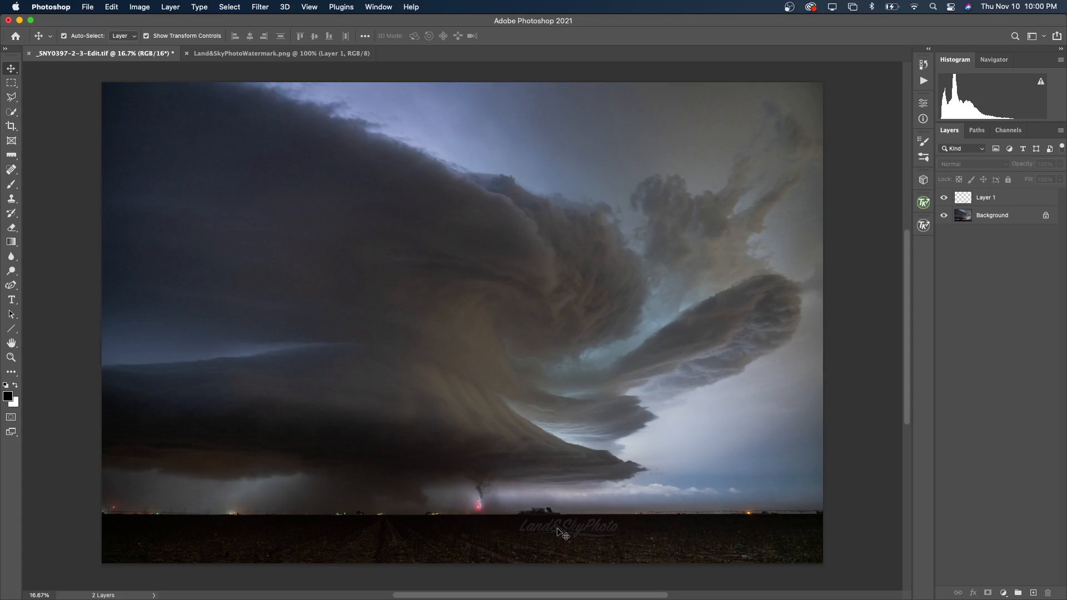
- Enlarge the watermark to about 137% width and 160% height, centre it at the photo's lower edge, and commit the transform
{"action": "left_click", "coordinate": [1012, 195]}
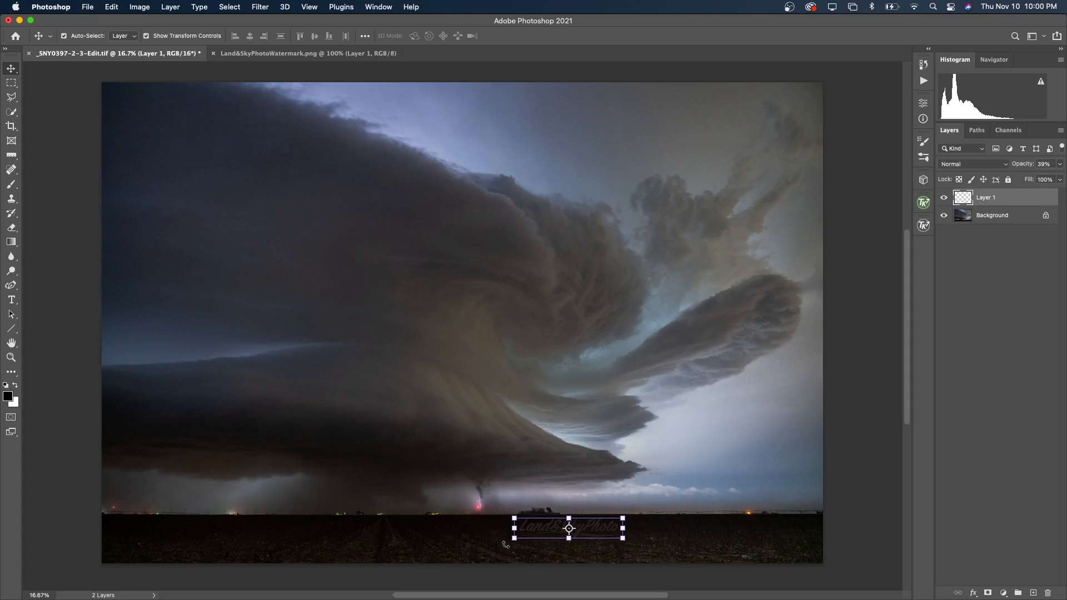
{"action": "left_click_drag", "start_coordinate": [514, 539], "coordinate": [437, 550]}
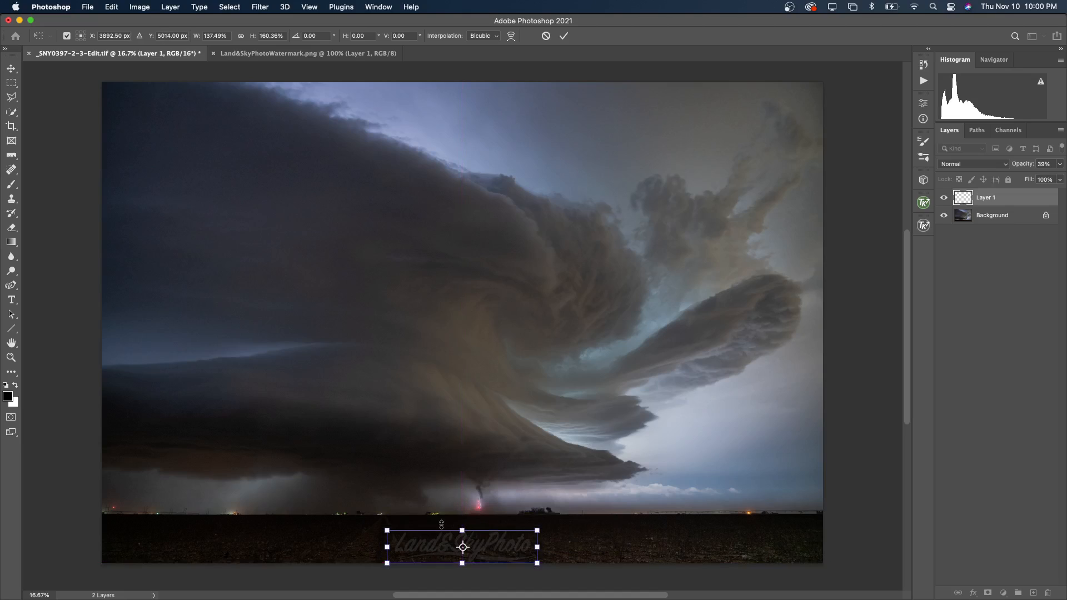
{"action": "left_click", "coordinate": [90, 9]}
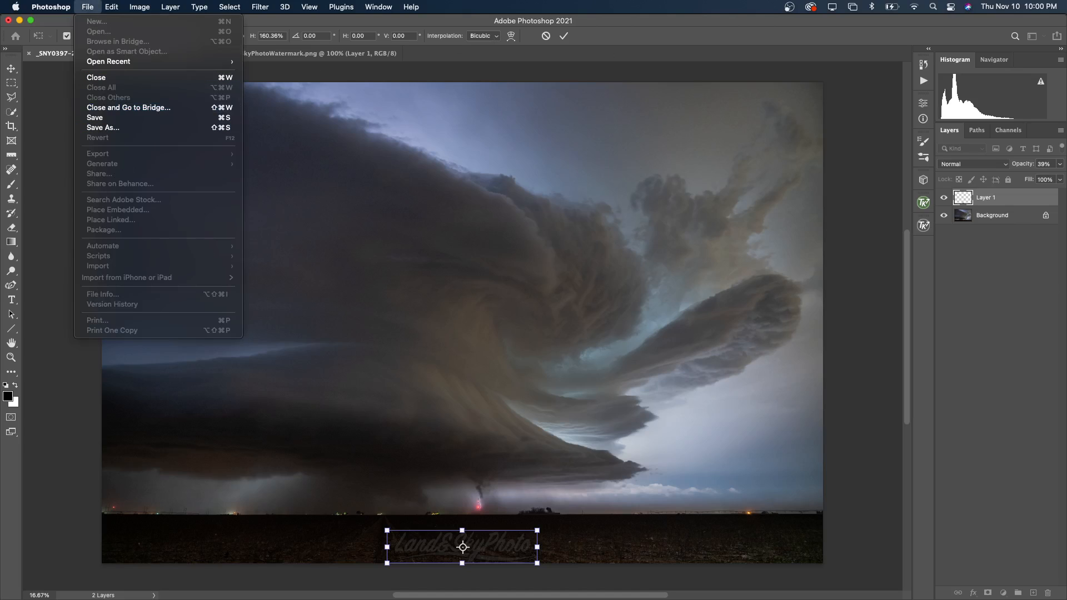
{"action": "left_click", "coordinate": [1054, 292]}
{"action": "key", "text": "Return"}
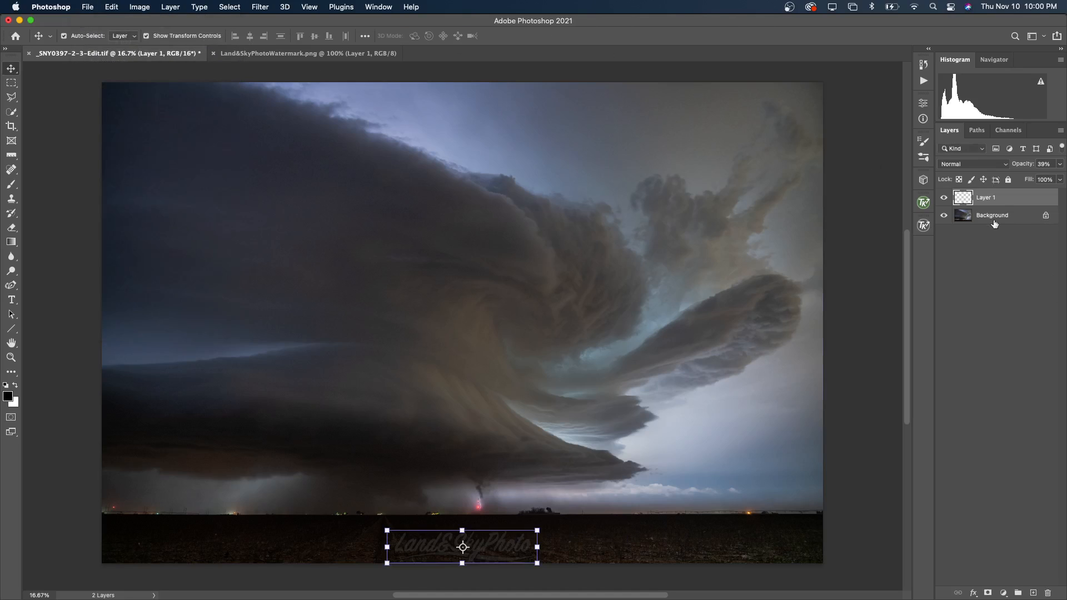
- Unlock the storm photo's Background layer and set up a Save for Web JPEG export scaled to 50 percent
{"action": "double_click", "coordinate": [994, 221], "text": "alt"}
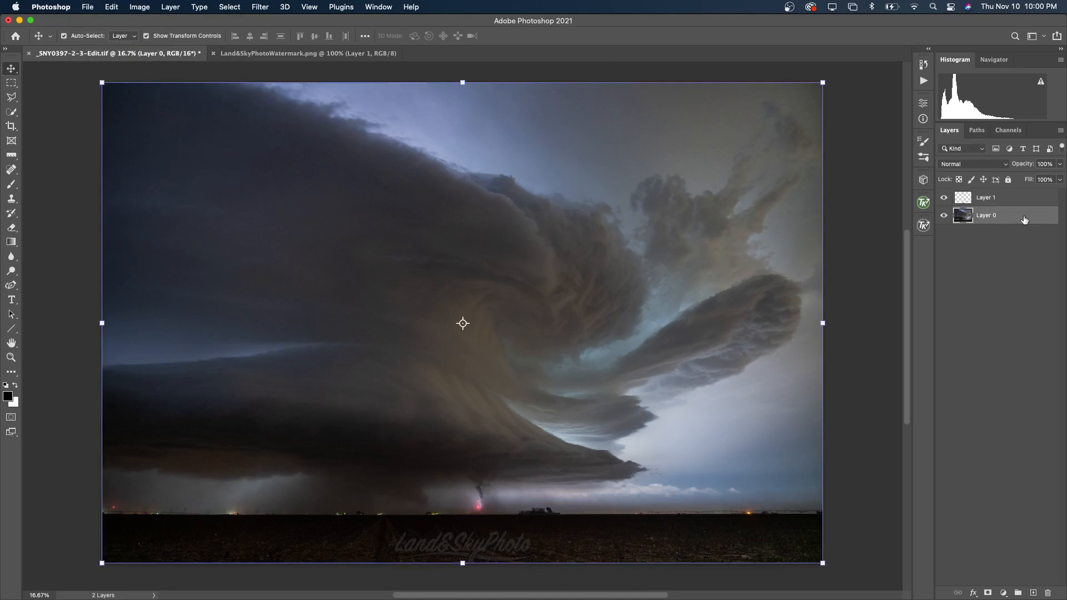
{"action": "left_click", "coordinate": [88, 7]}
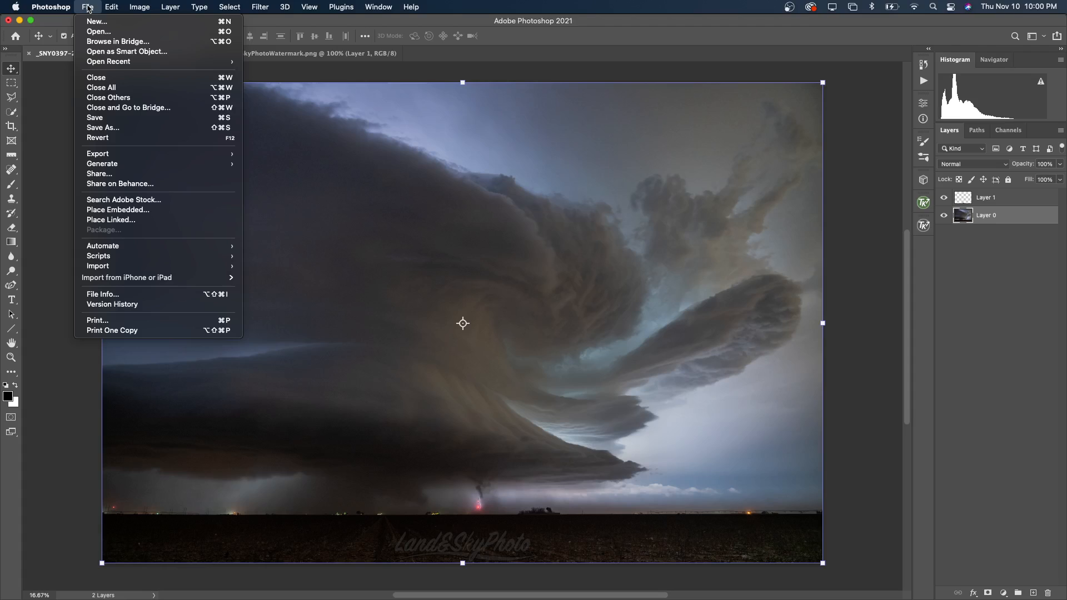
{"action": "mouse_move", "coordinate": [139, 163]}
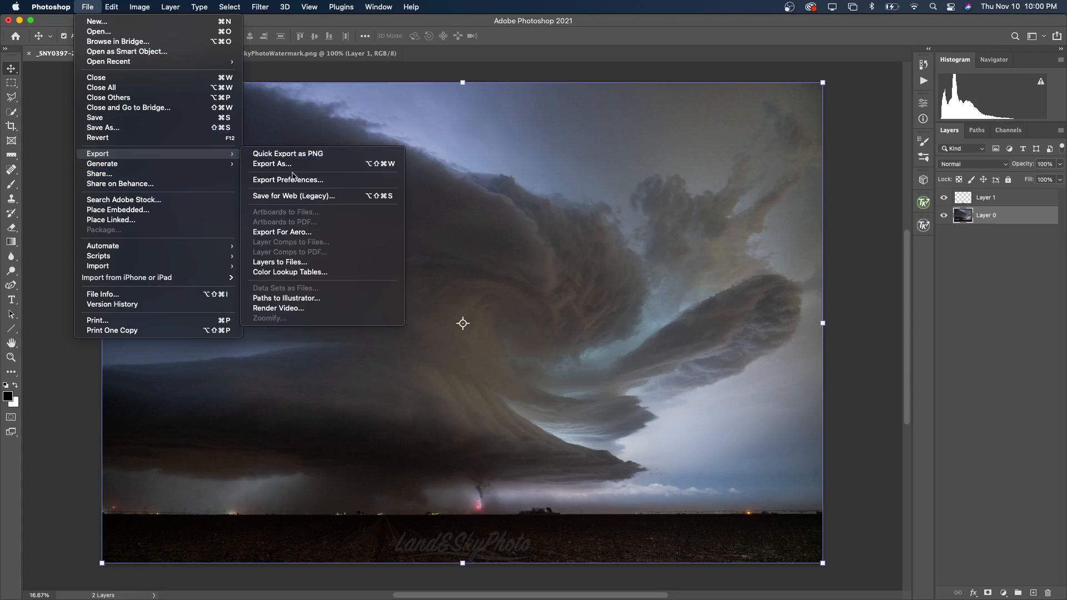
{"action": "left_click", "coordinate": [290, 199]}
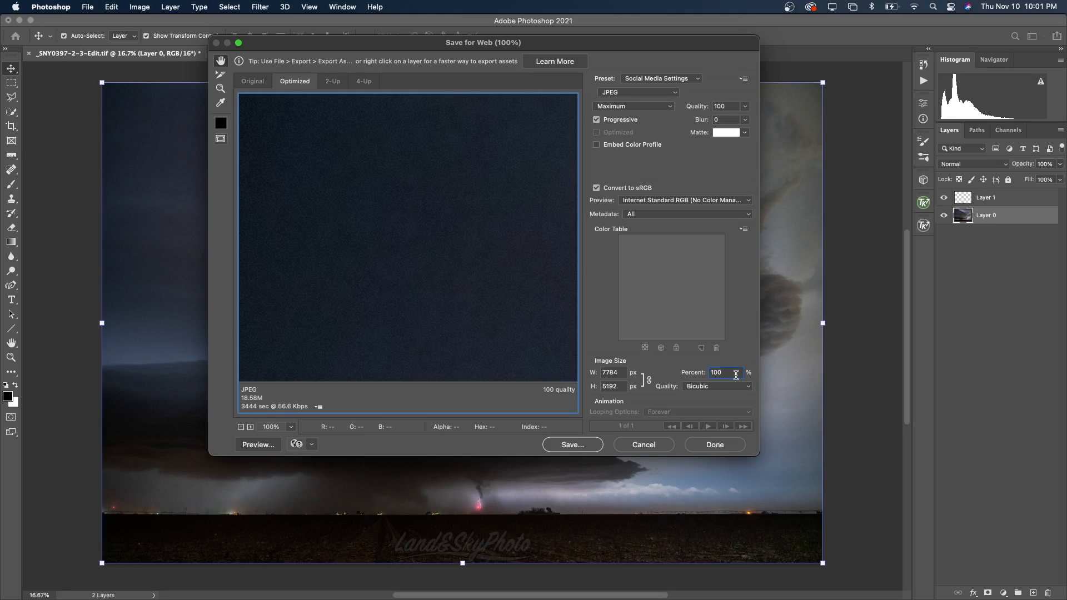
{"action": "left_click_drag", "start_coordinate": [727, 374], "coordinate": [706, 376]}
{"action": "type", "text": "50"}
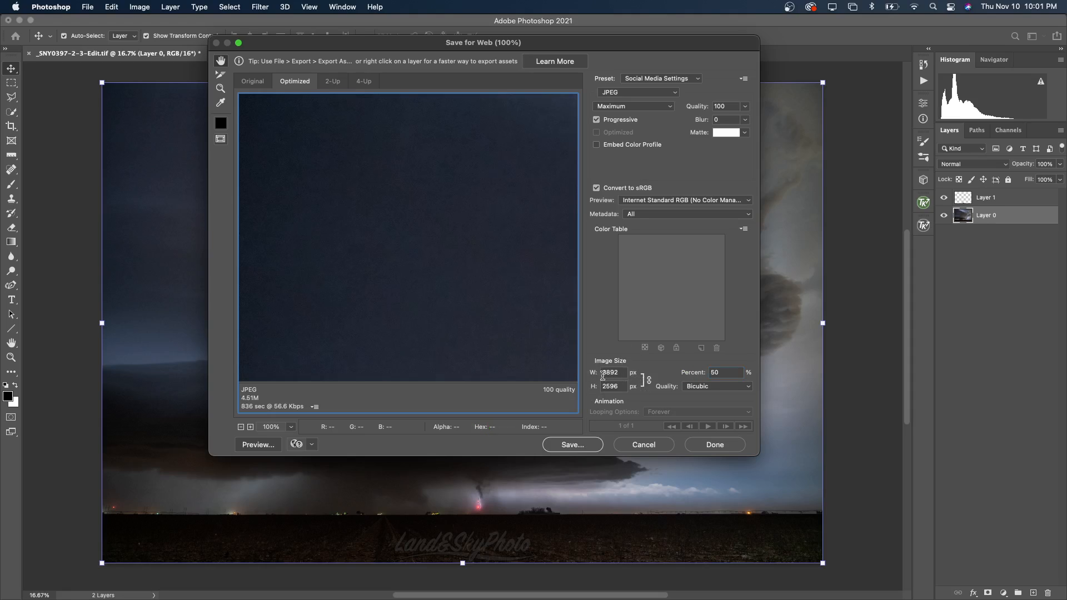
- Examine the optimized export preview across the clouds, horizon, lightning and watermark to judge image quality
{"action": "scroll", "coordinate": [476, 340], "scroll_direction": "down", "scroll_amount": 15}
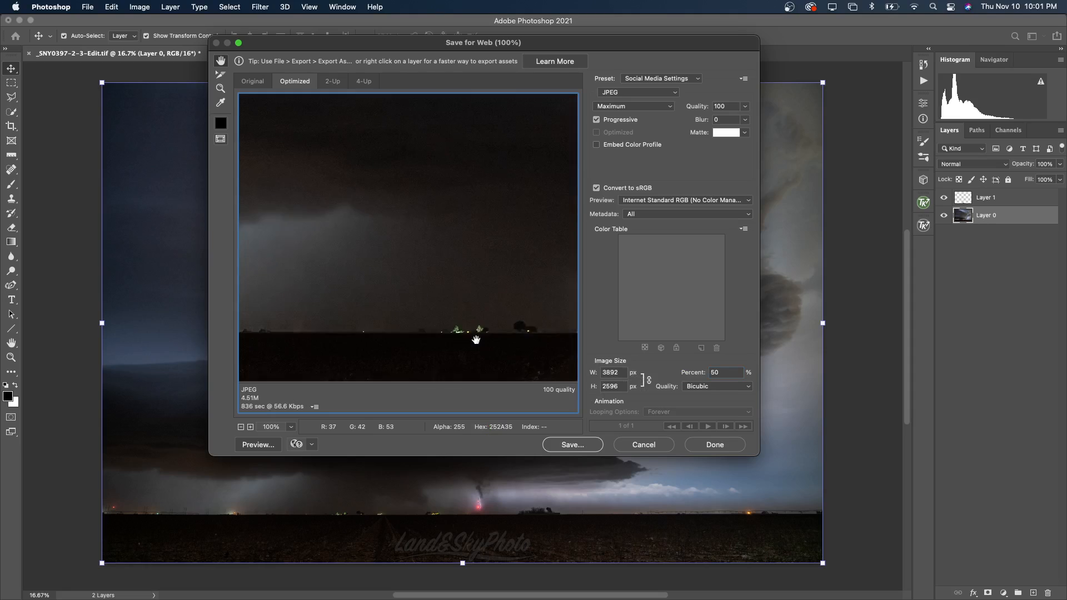
{"action": "scroll", "coordinate": [476, 340], "scroll_direction": "up", "scroll_amount": 4}
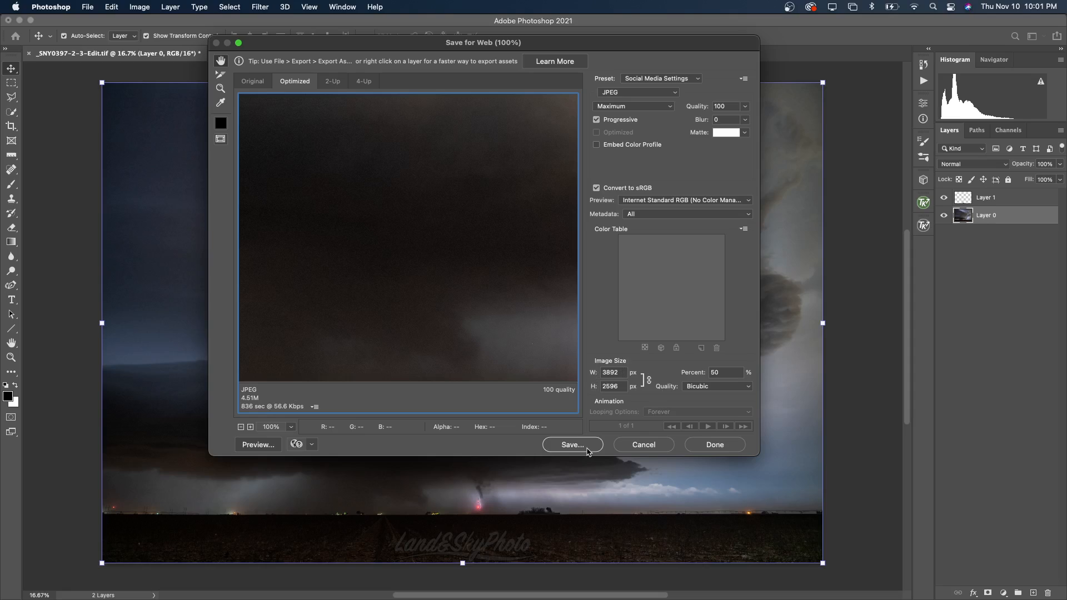
{"action": "scroll", "coordinate": [518, 318], "scroll_direction": "down", "scroll_amount": 10}
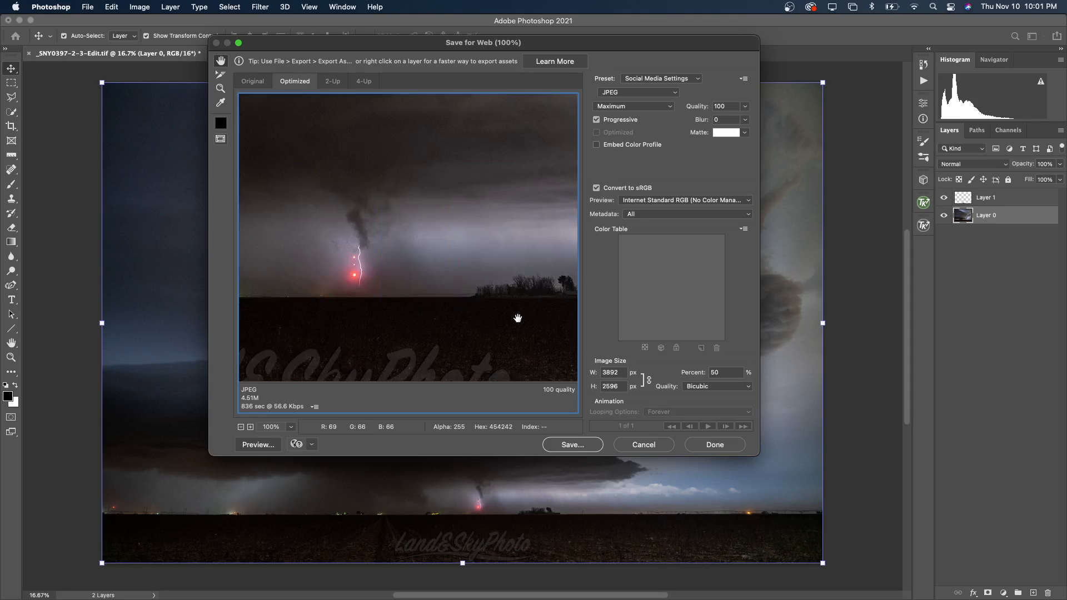
{"action": "scroll", "coordinate": [517, 318], "scroll_direction": "up", "scroll_amount": 10}
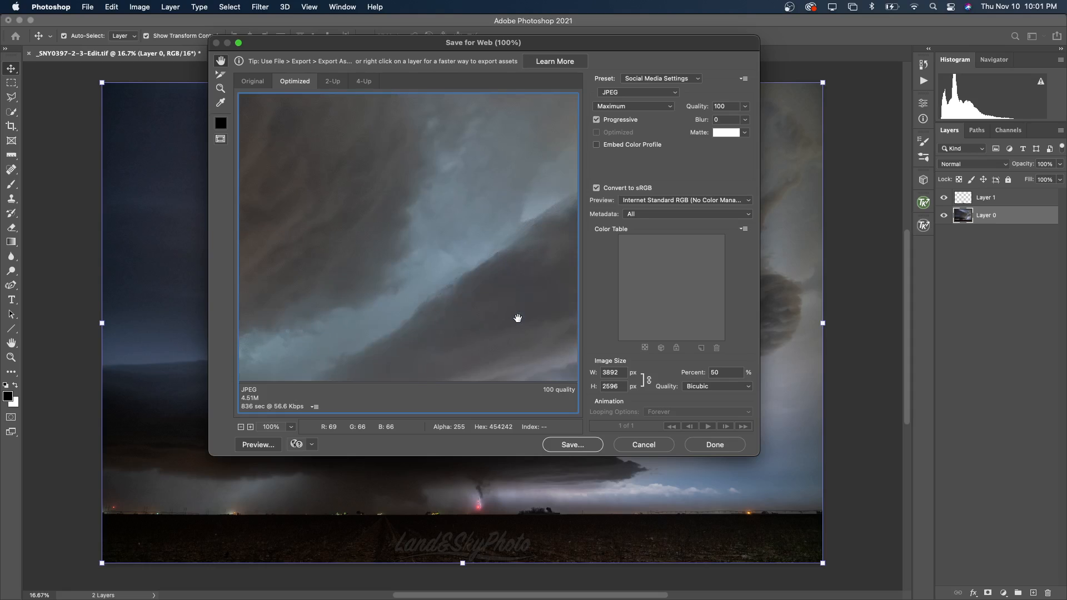
{"action": "scroll", "coordinate": [518, 318], "scroll_direction": "up", "scroll_amount": 10}
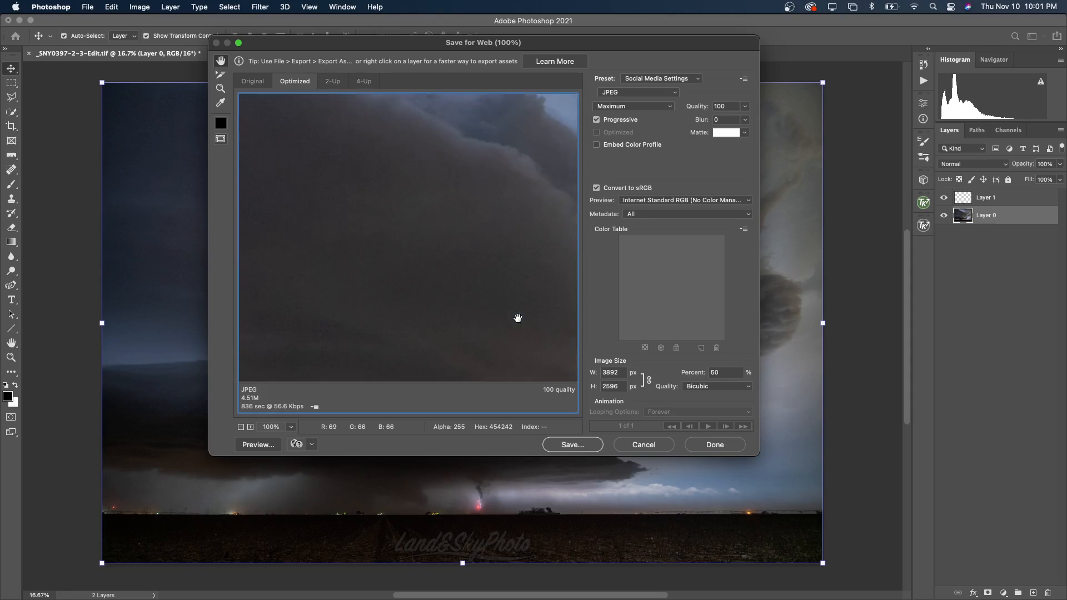
{"action": "scroll", "coordinate": [518, 318], "scroll_direction": "up", "scroll_amount": 10}
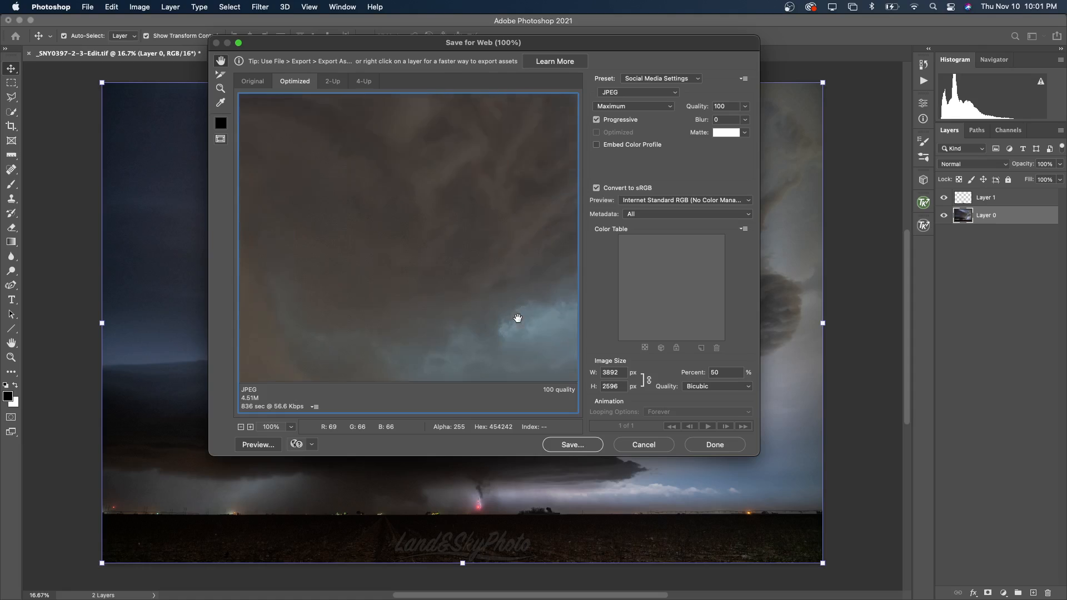
{"action": "scroll", "coordinate": [518, 318], "scroll_direction": "up", "scroll_amount": 10}
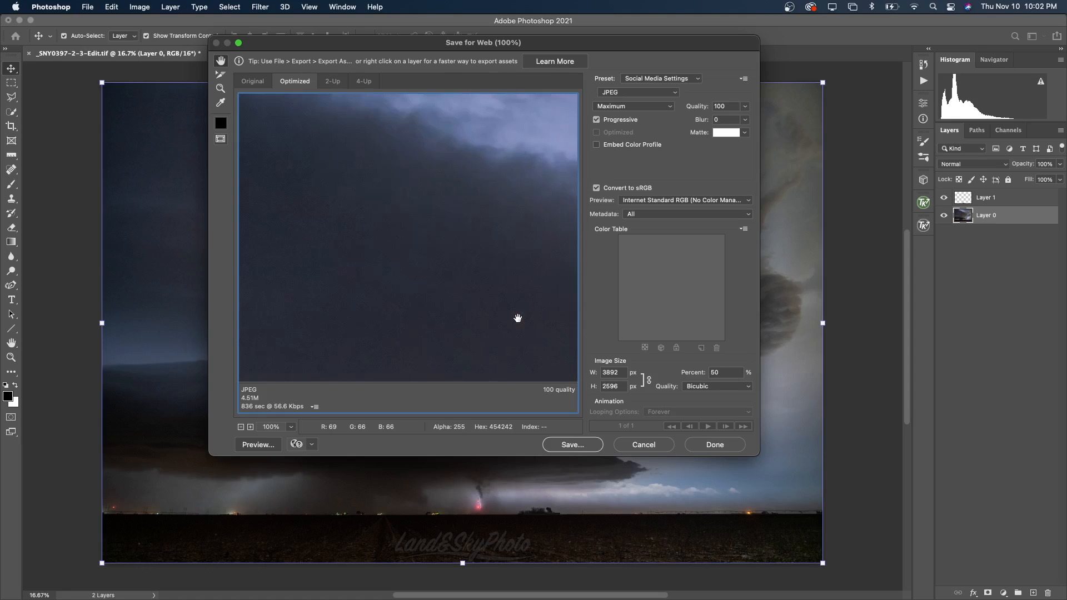
{"action": "scroll", "coordinate": [518, 318], "scroll_direction": "up", "scroll_amount": 2}
{"action": "scroll", "coordinate": [518, 318], "scroll_direction": "down", "scroll_amount": 10}
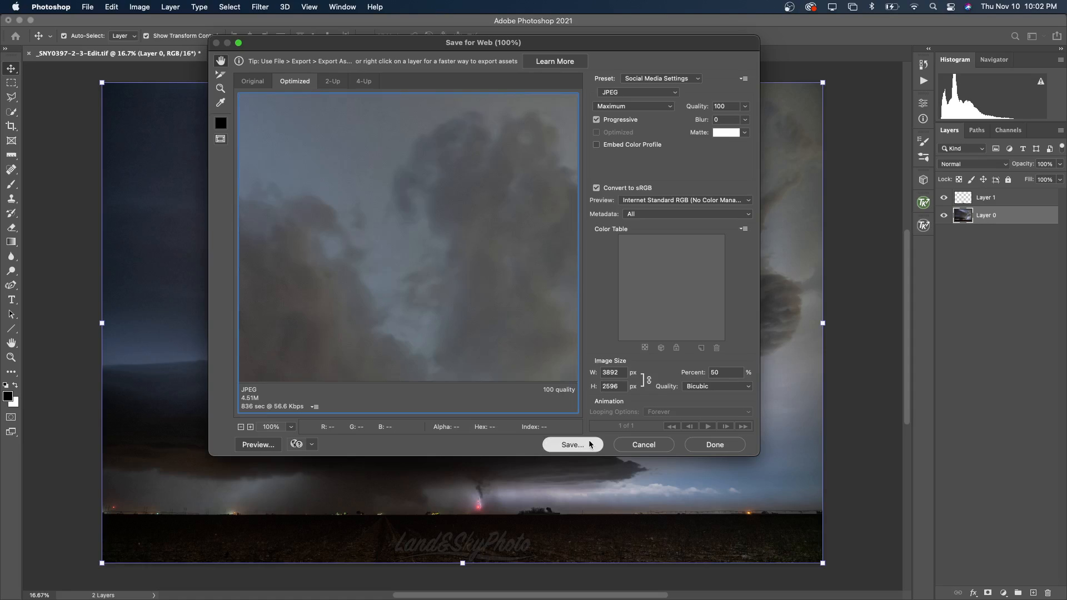
- Save the optimized JPEG to the Desktop as 5-23-22-Leveland-TX.jpg
{"action": "left_click", "coordinate": [591, 444]}
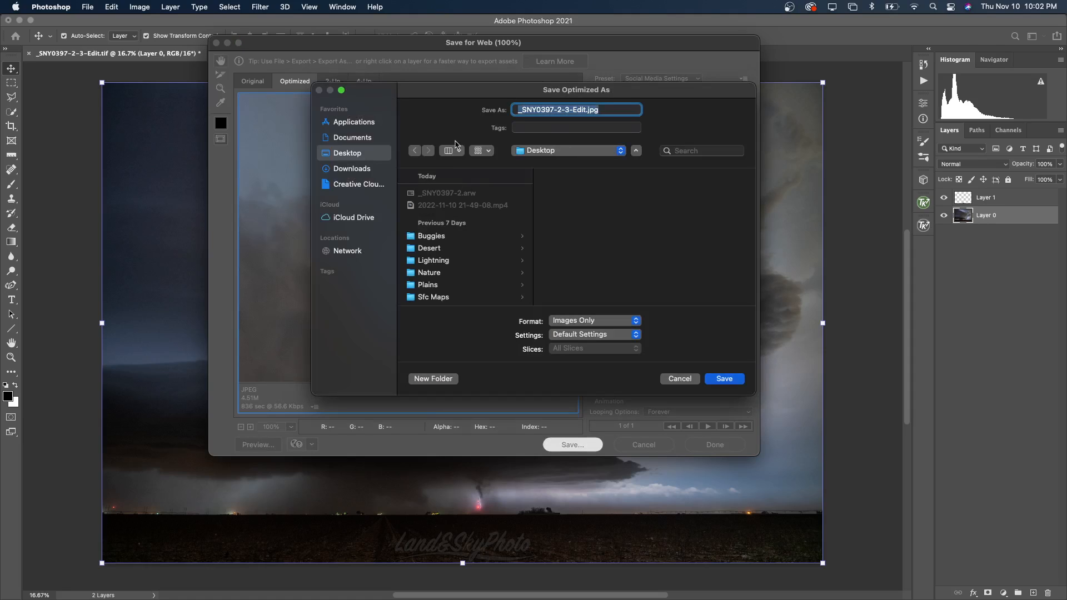
{"action": "left_click", "coordinate": [586, 109]}
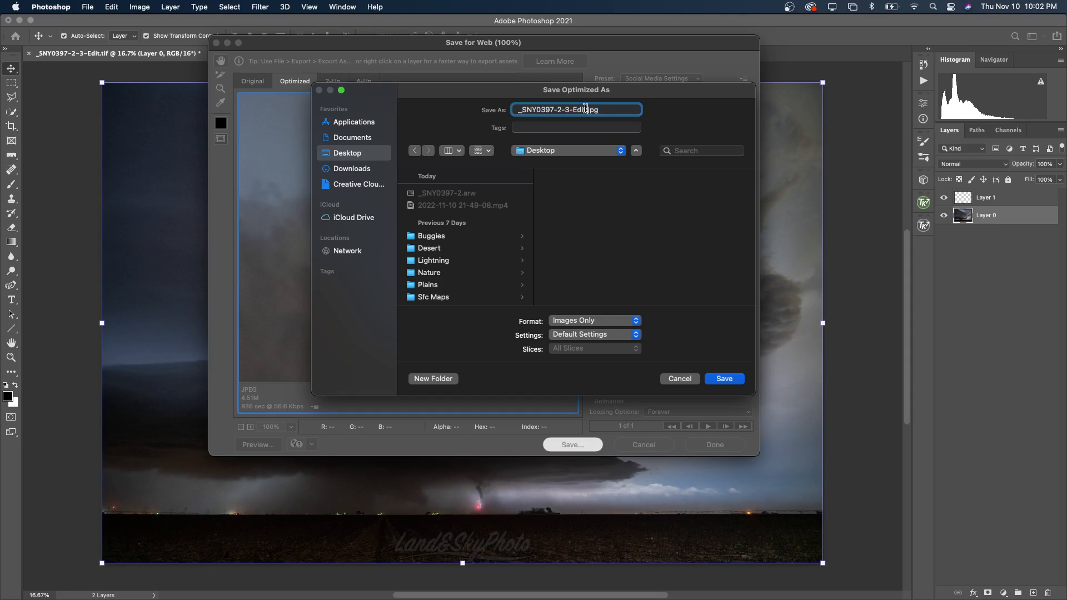
{"action": "left_click_drag", "start_coordinate": [587, 109], "coordinate": [508, 109]}
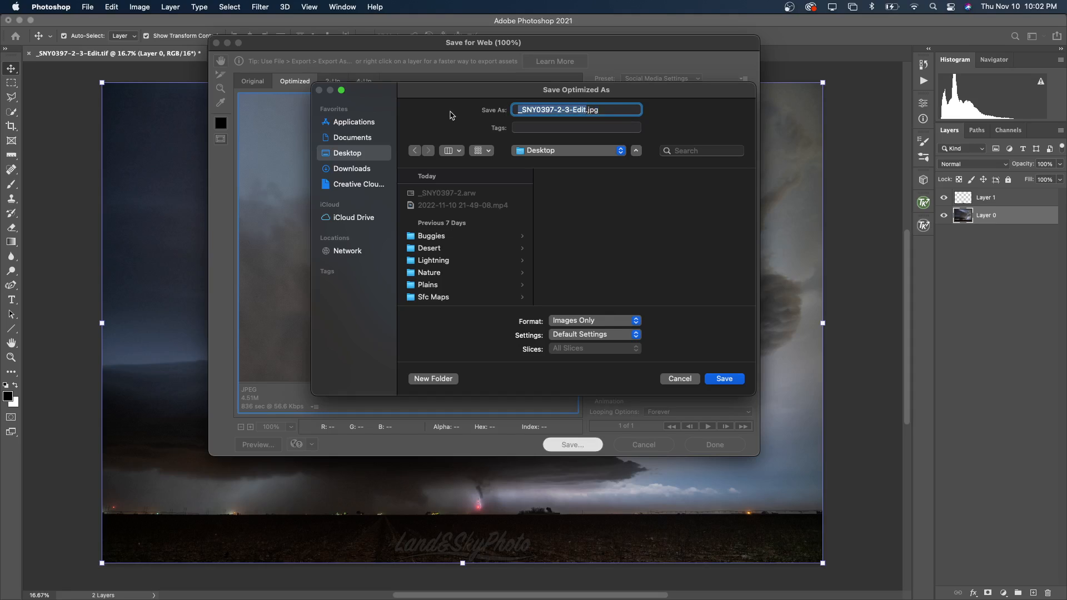
{"action": "key", "text": "BackSpace"}
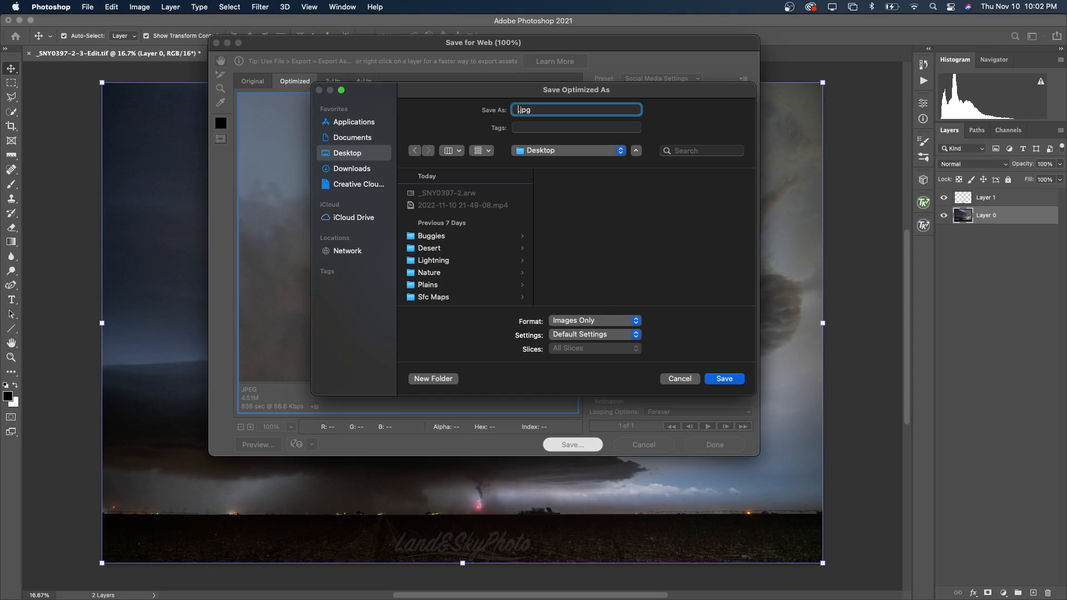
{"action": "type", "text": "5-23-22-Levelad"}
{"action": "key", "text": "BackSpace"}
{"action": "type", "text": "nd-TX-2"}
{"action": "key", "text": "BackSpace"}
{"action": "key", "text": "BackSpace"}
{"action": "left_click", "coordinate": [725, 378]}
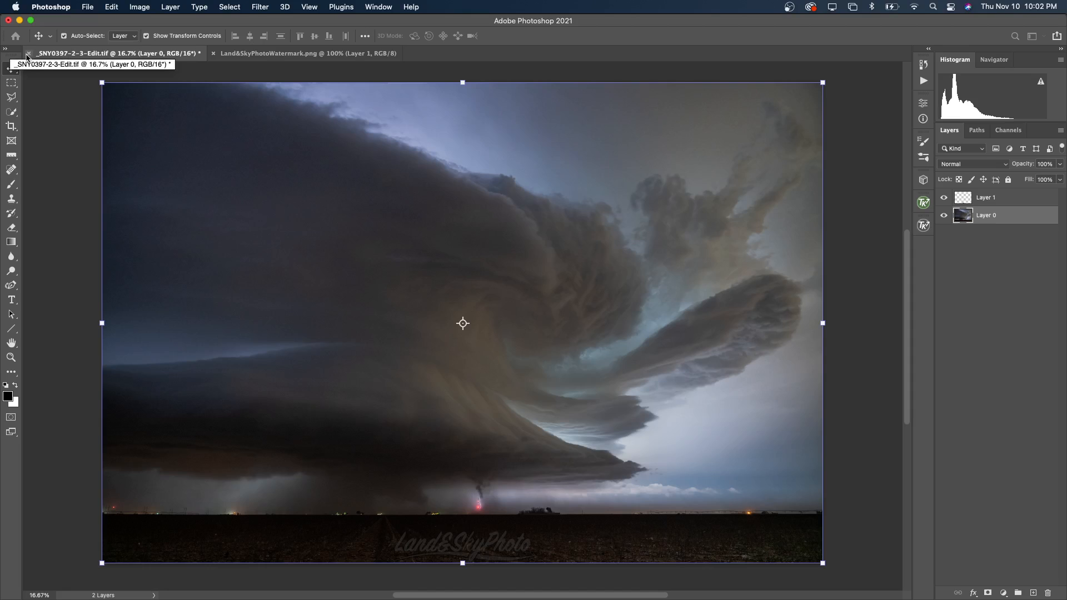
- Close the storm photo without saving its changes, and close the watermark document
{"action": "left_click", "coordinate": [27, 54]}
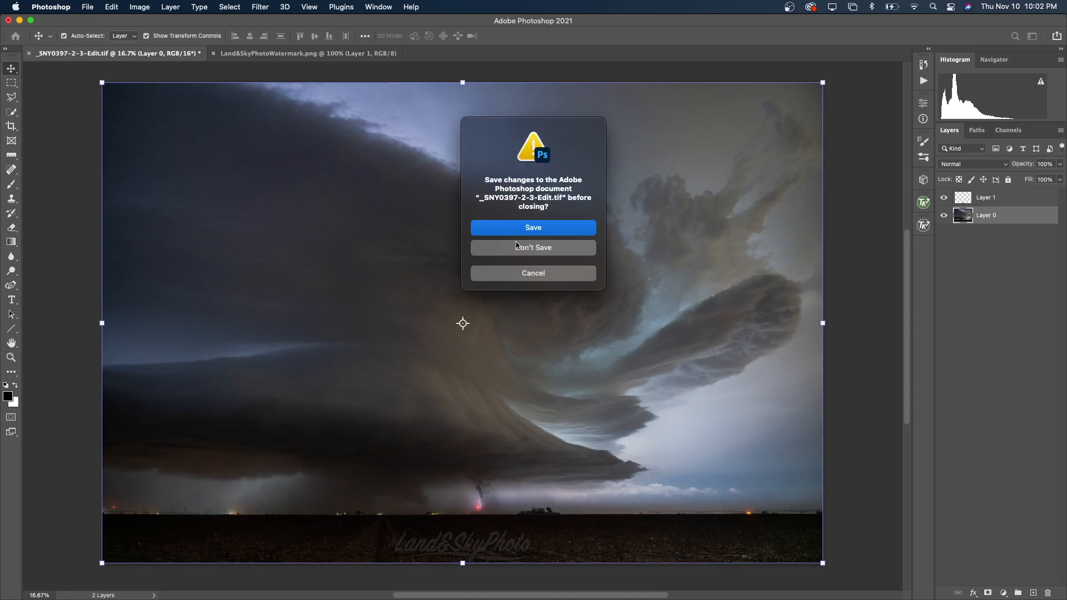
{"action": "left_click", "coordinate": [516, 248]}
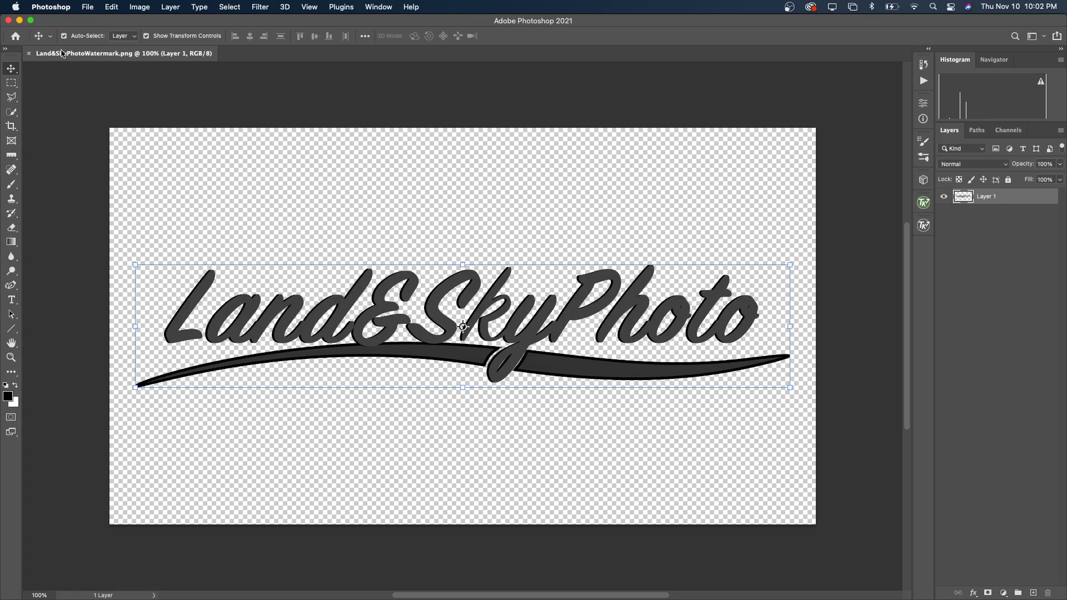
{"action": "left_click", "coordinate": [28, 53]}
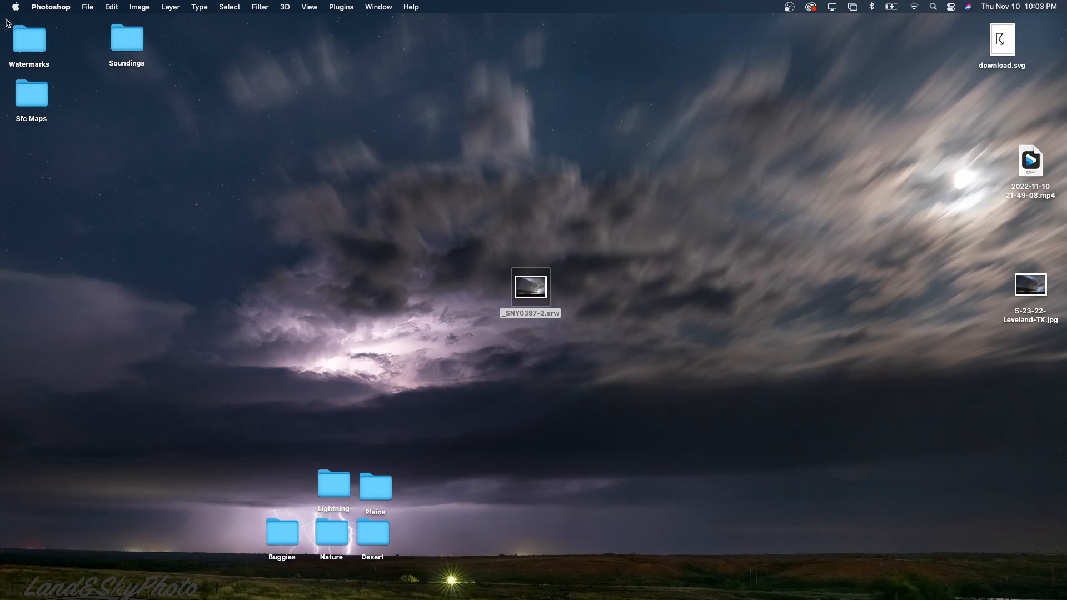
{"action": "left_click", "coordinate": [8, 20]}
- Open 5-23-22-Leveland-TX.jpg from the Desktop in Preview and view it in full screen
{"action": "double_click", "coordinate": [1029, 286]}
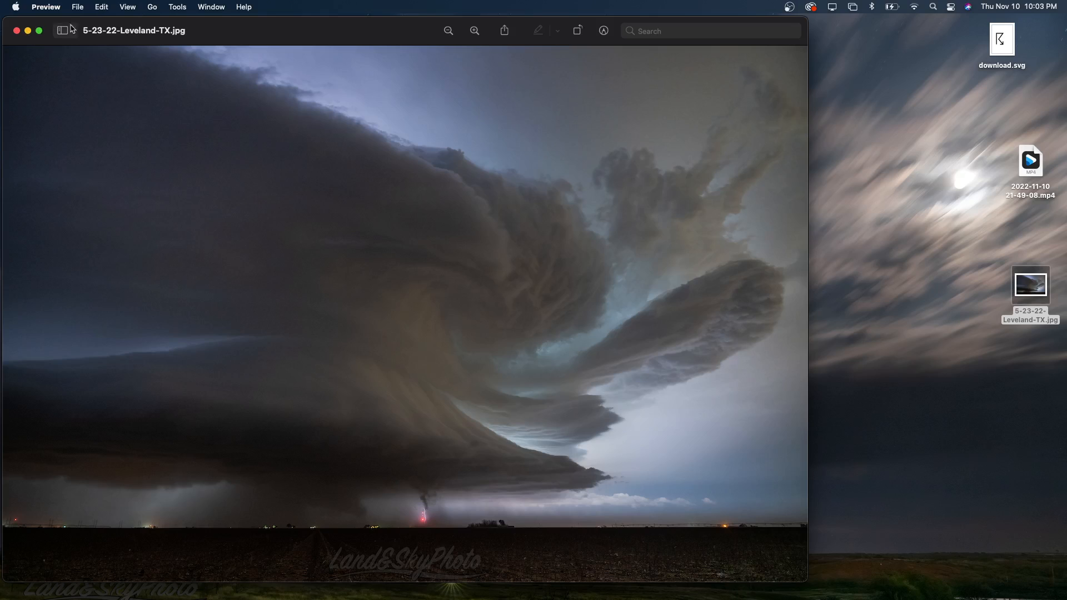
{"action": "right_click", "coordinate": [259, 34]}
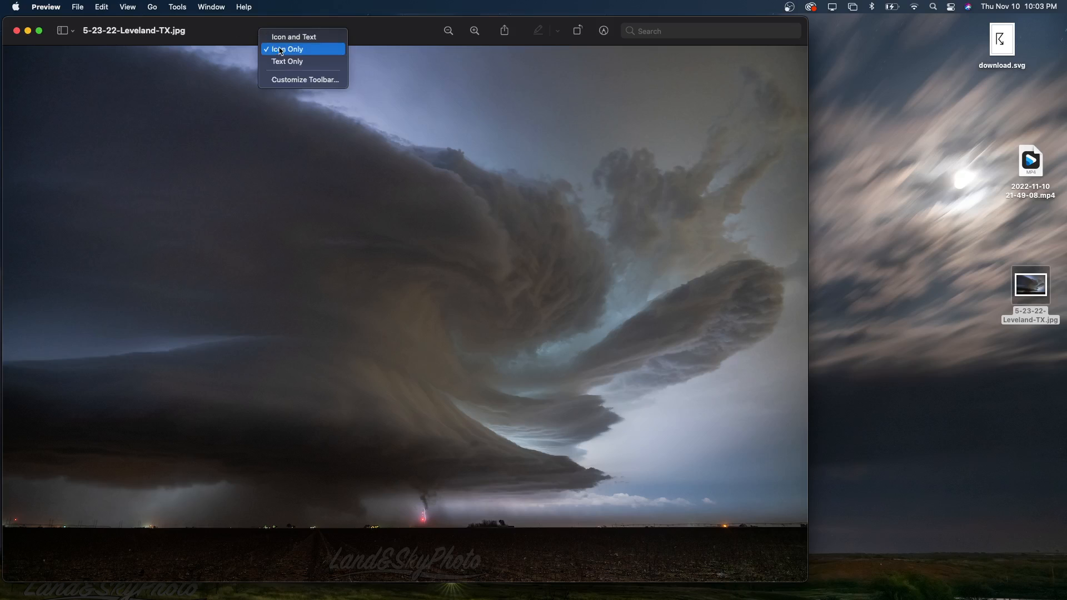
{"action": "left_click", "coordinate": [517, 29]}
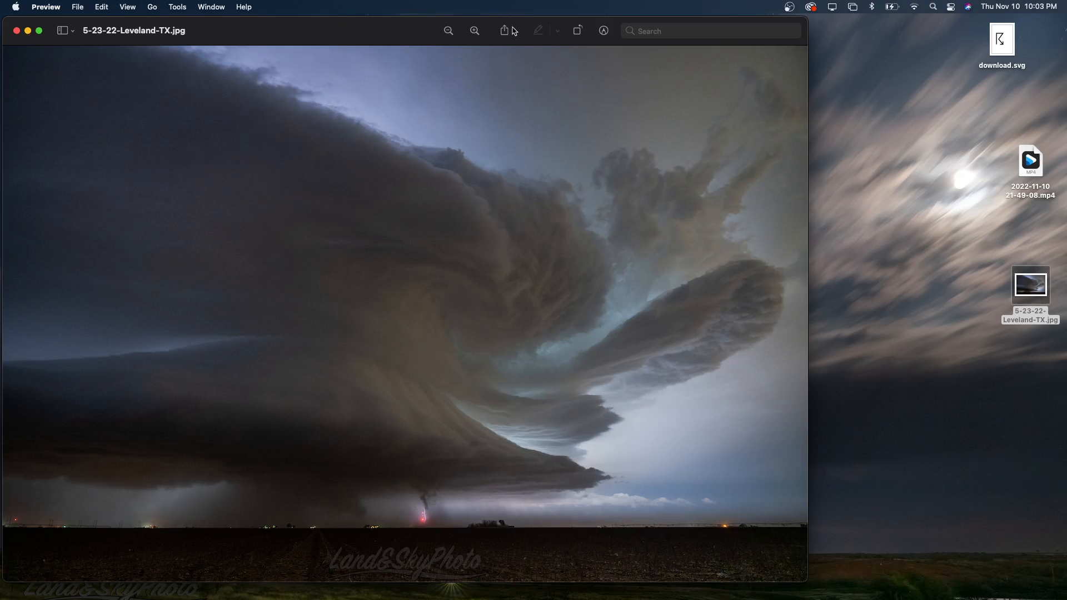
{"action": "left_click", "coordinate": [507, 31]}
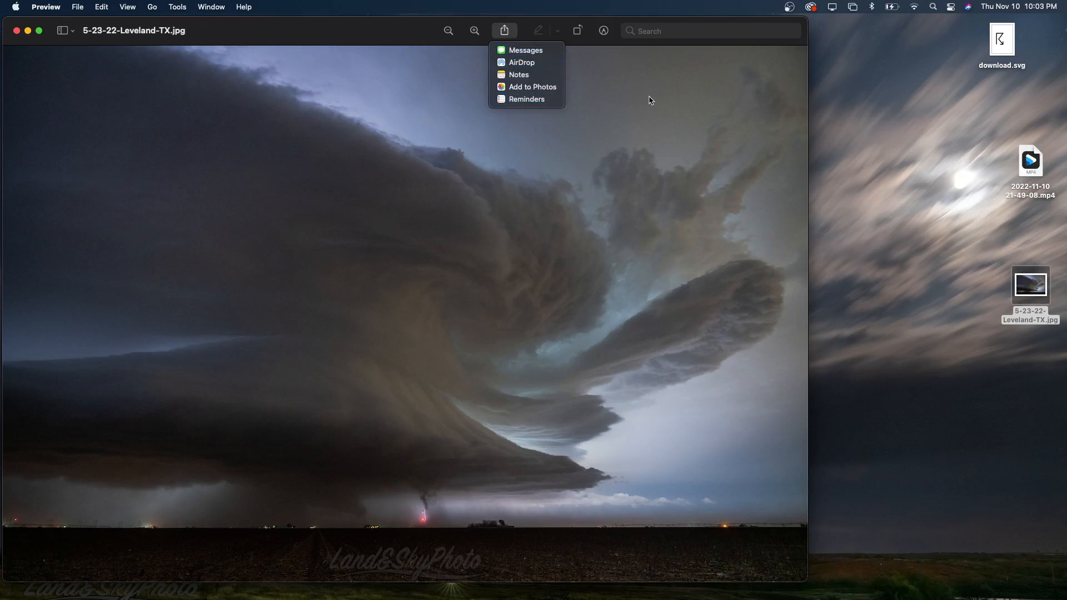
{"action": "left_click", "coordinate": [277, 35]}
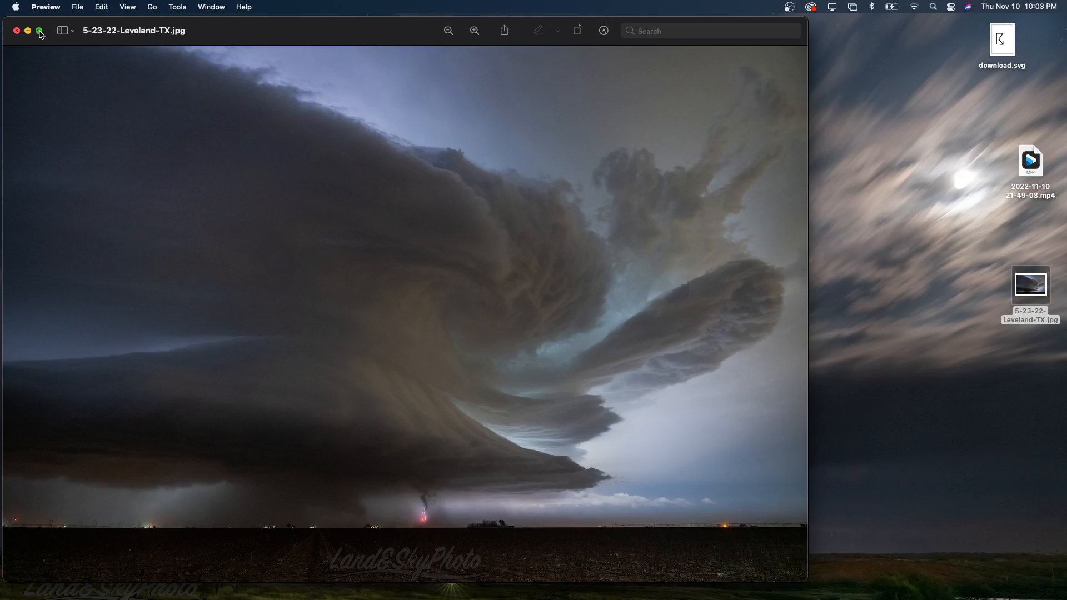
{"action": "mouse_move", "coordinate": [40, 34]}
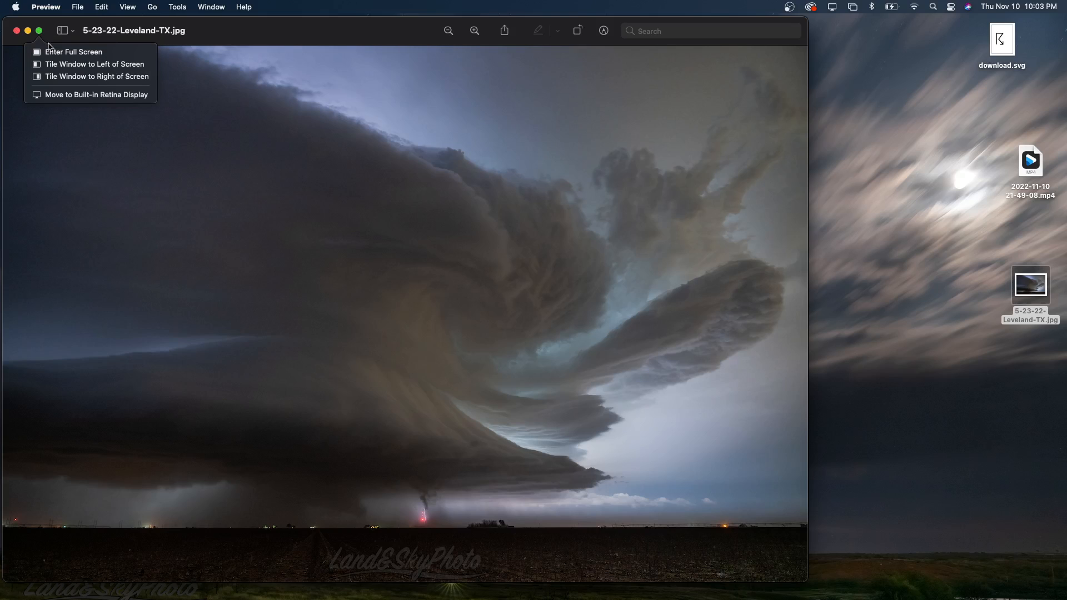
{"action": "left_click", "coordinate": [50, 52]}
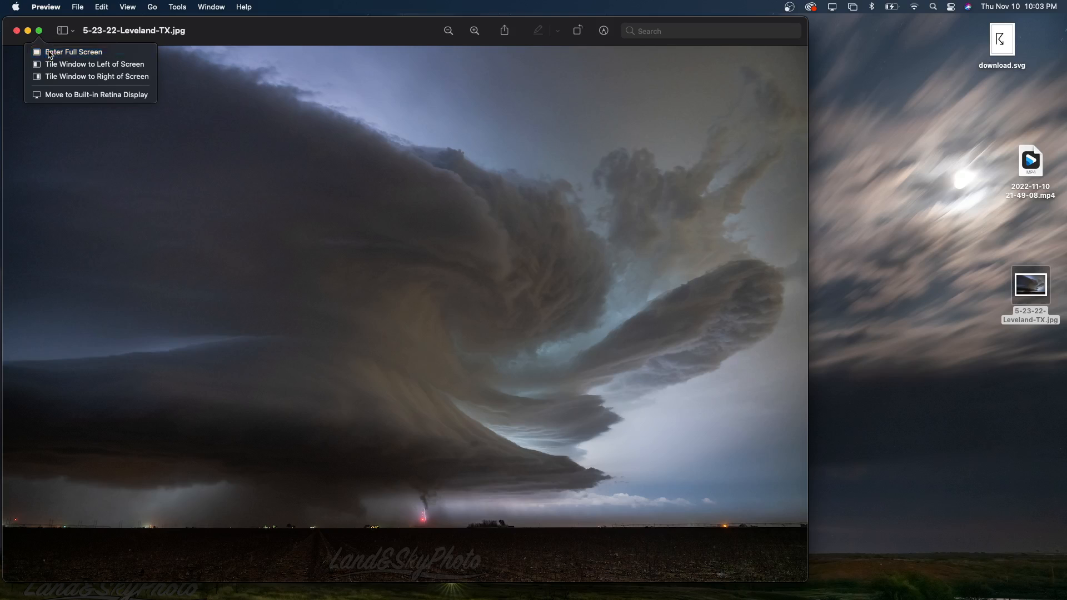